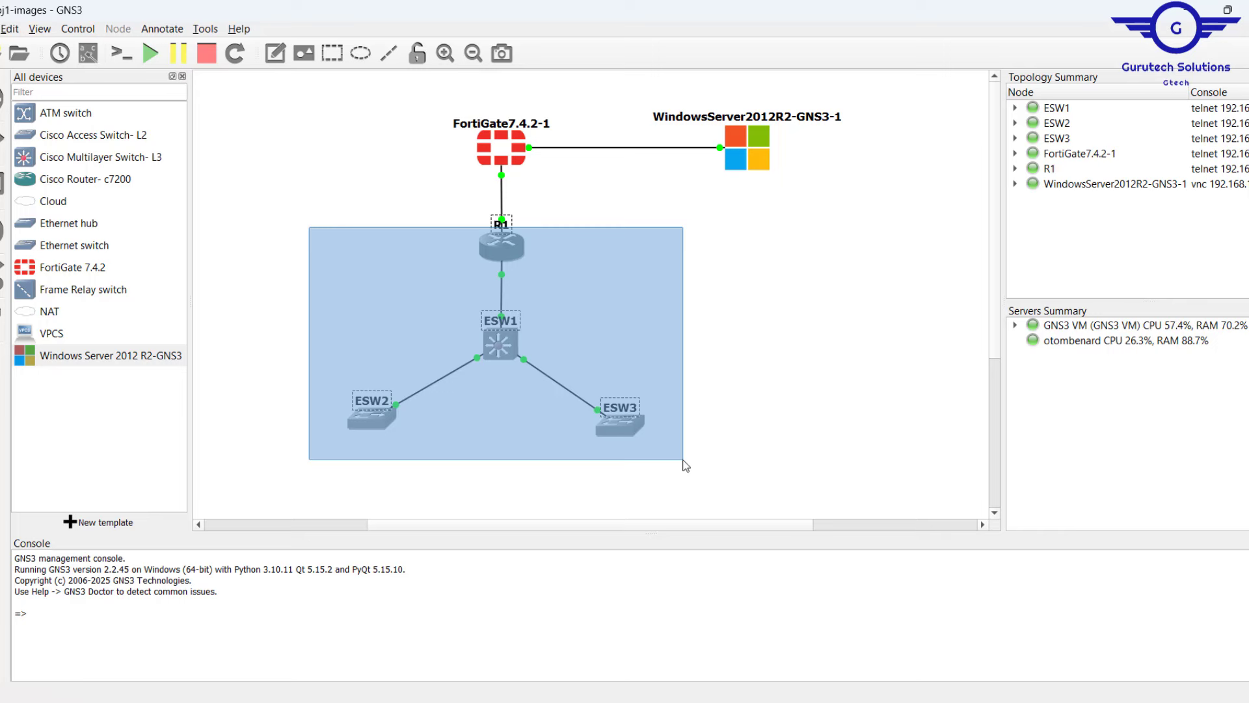
click(399, 206)
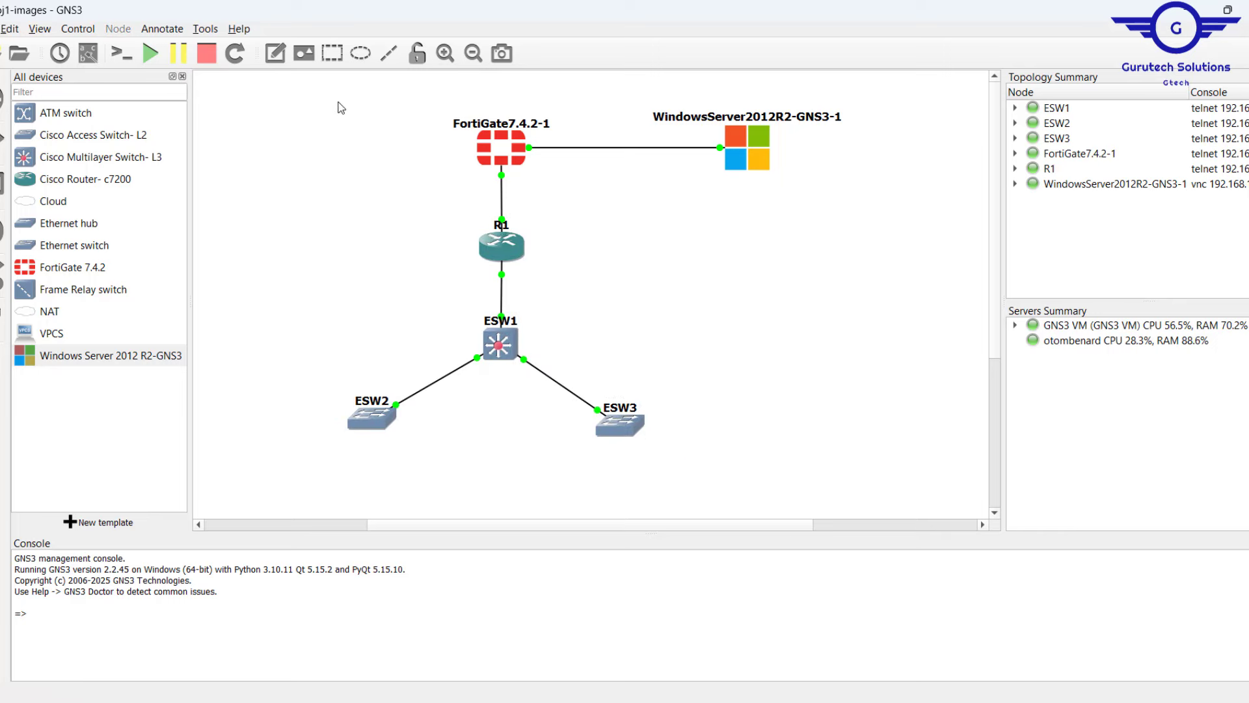
drag(338, 99, 597, 173)
drag(630, 103, 875, 212)
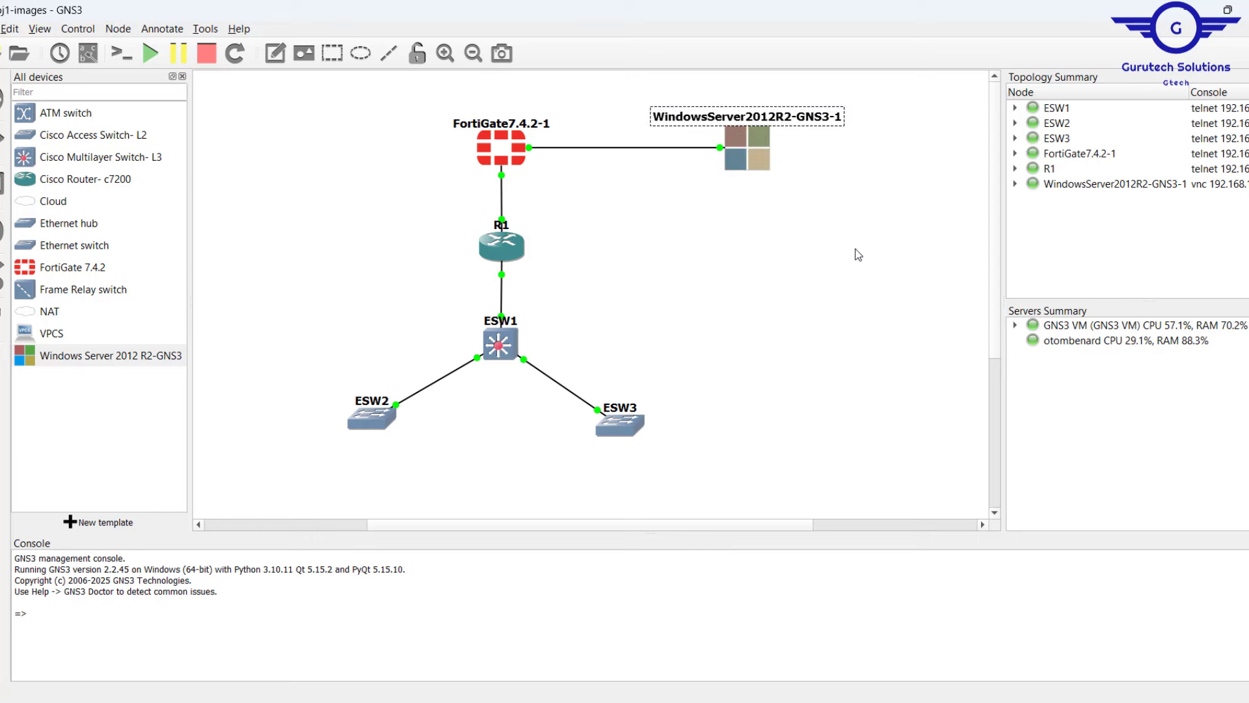
click(722, 279)
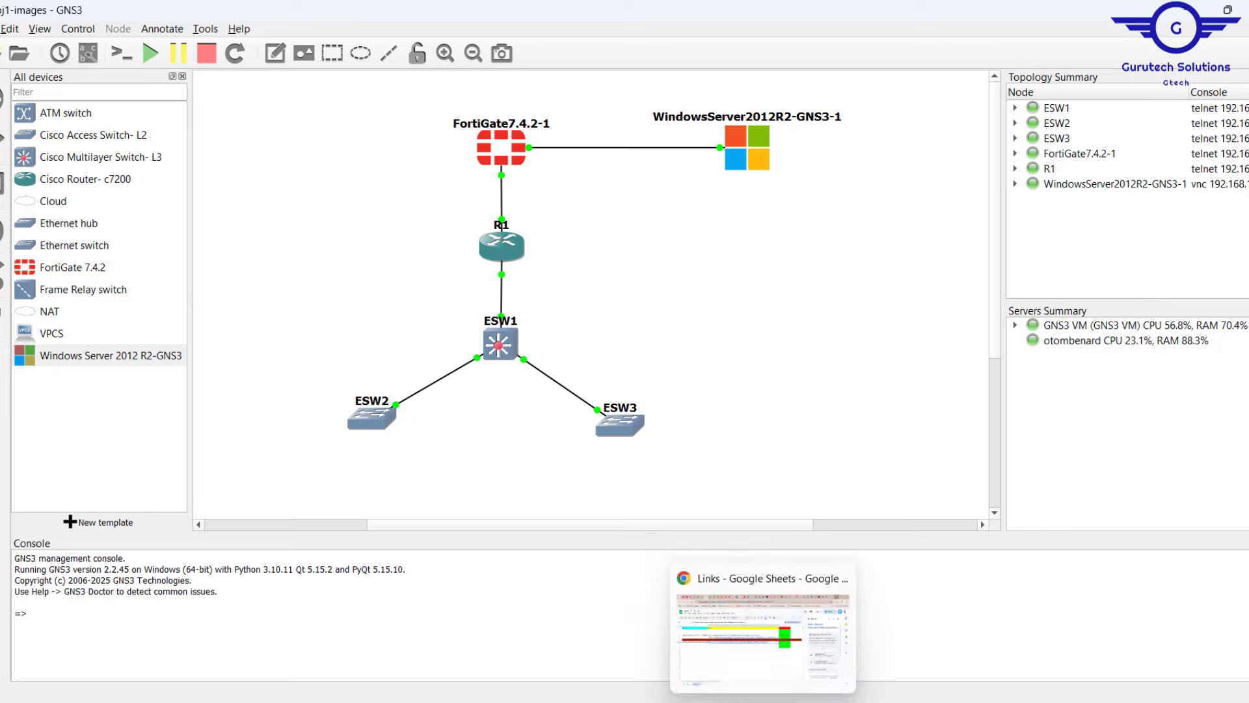
Switch to Chrome and open the Links spreadsheet from the Microsoft Windows GNS3 Images folder in Google Drive's GNS3 Images.
click(763, 702)
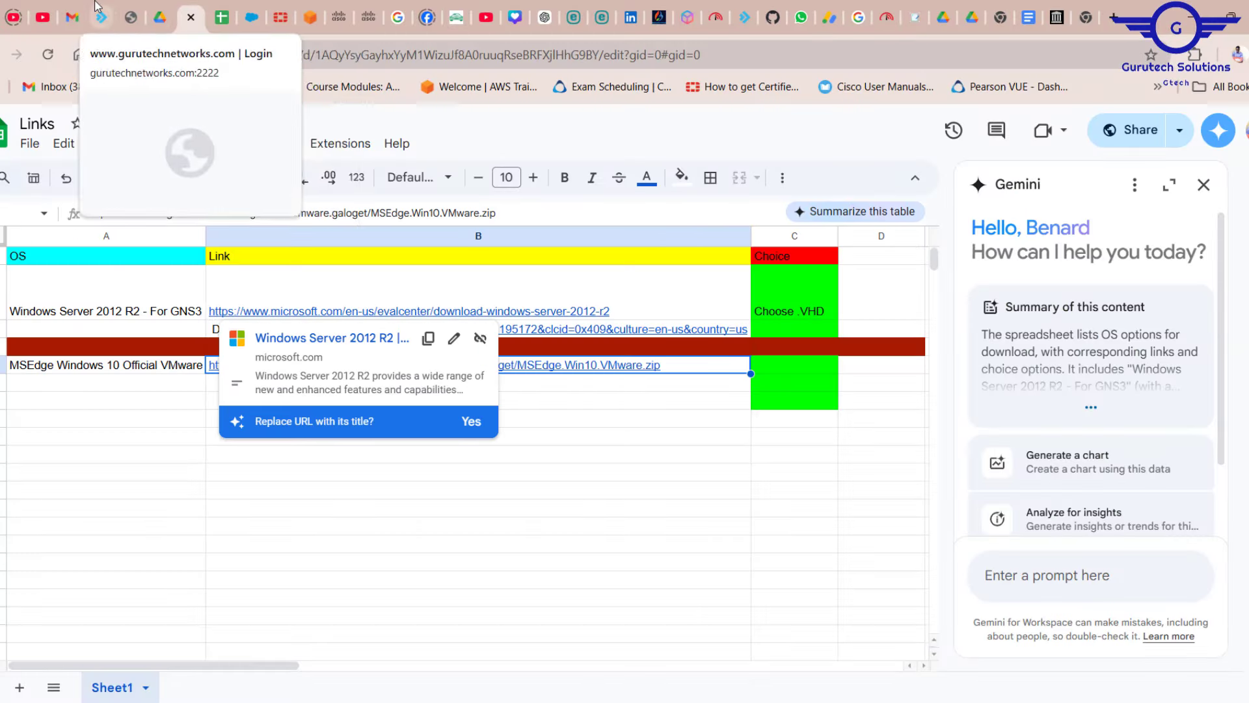
click(160, 21)
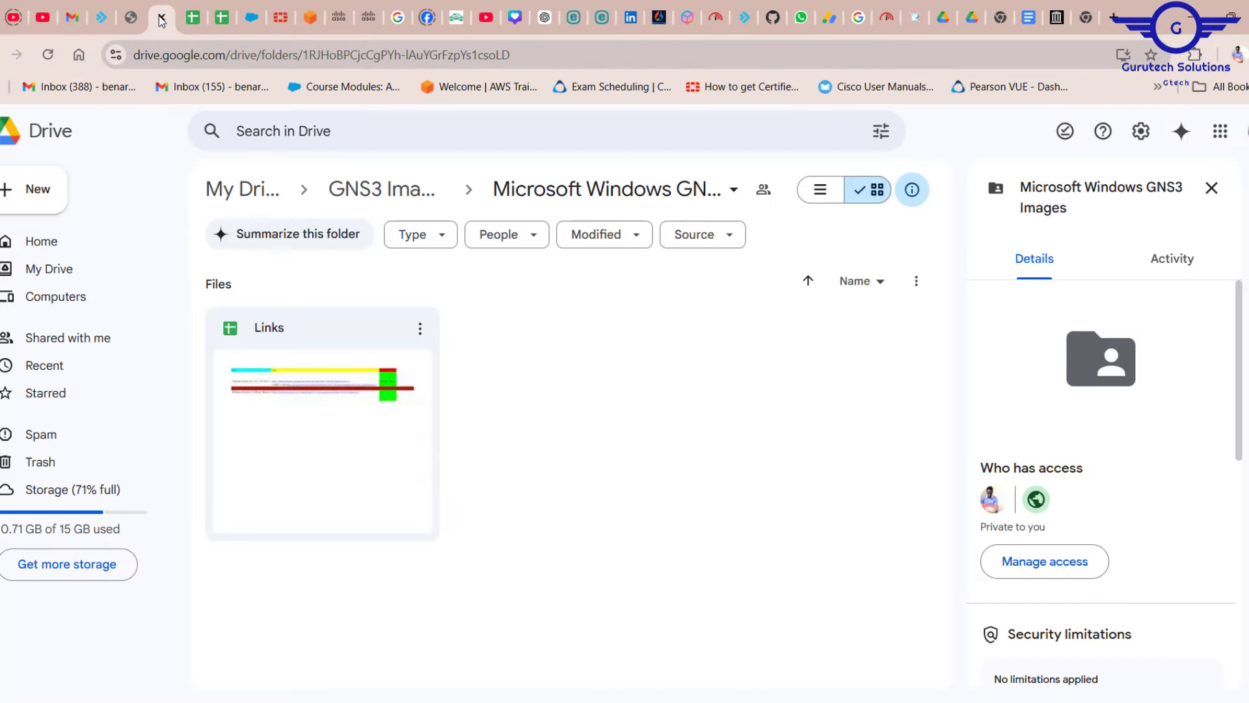
click(368, 190)
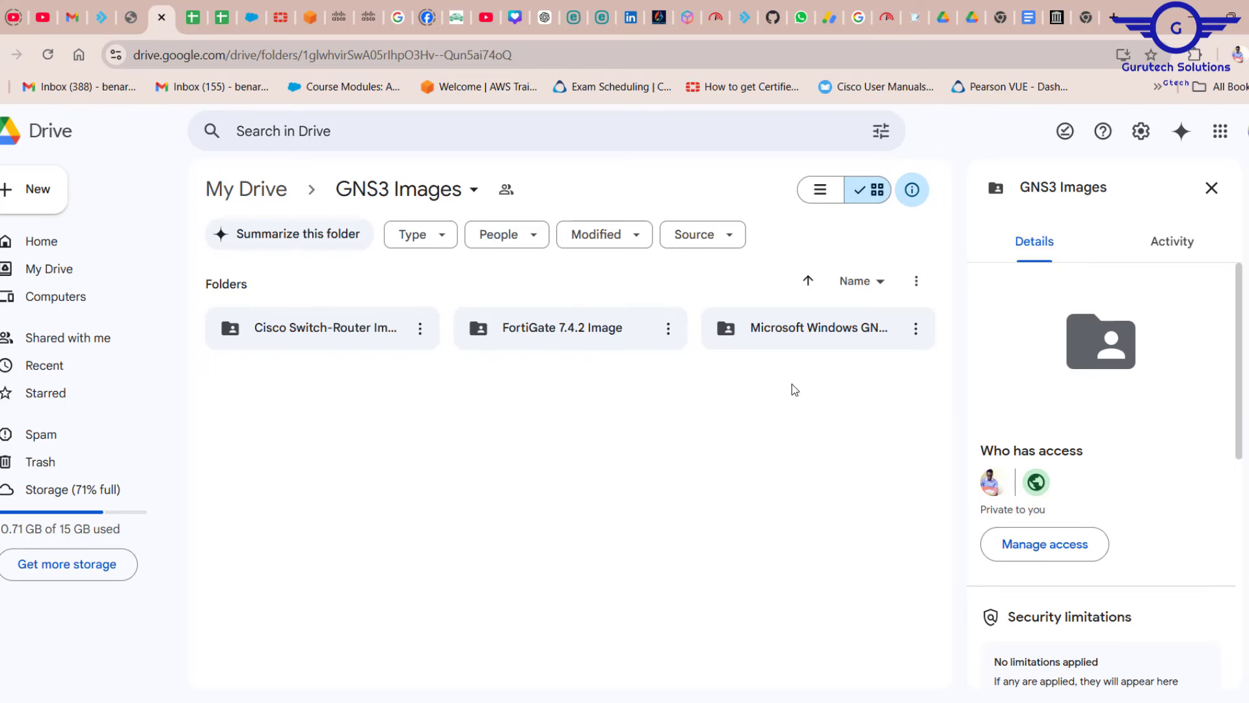
double_click(781, 327)
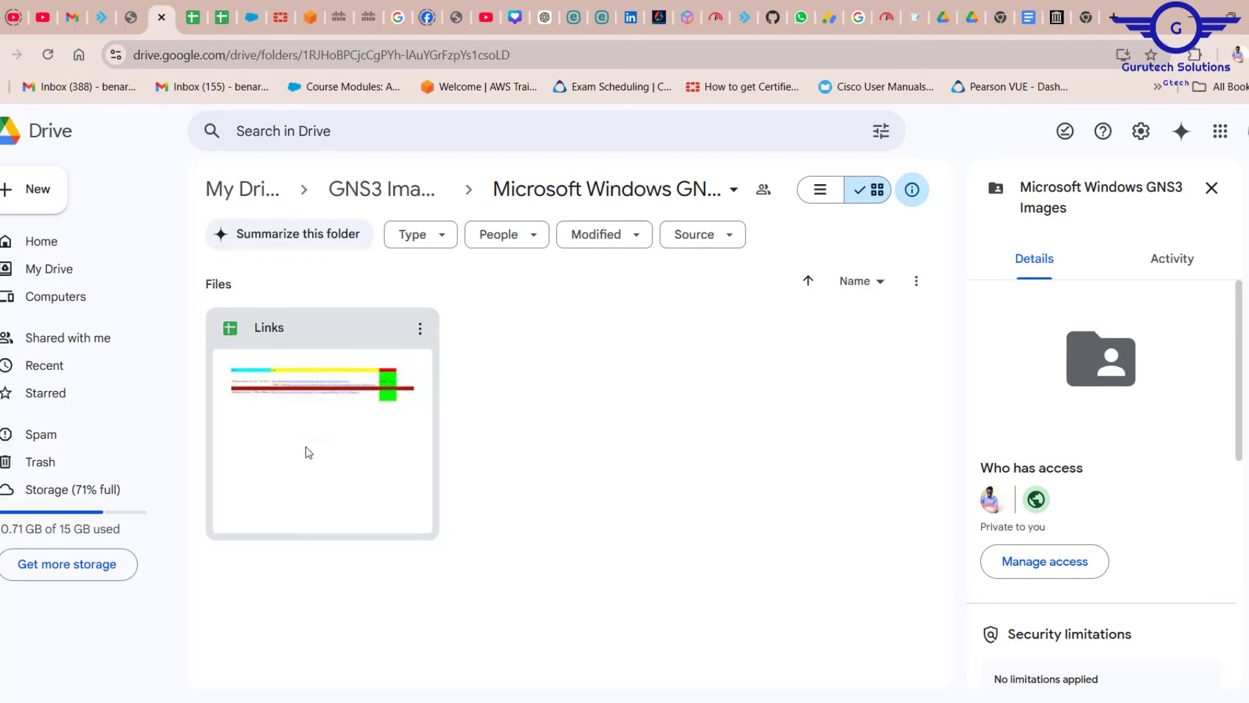
double_click(272, 397)
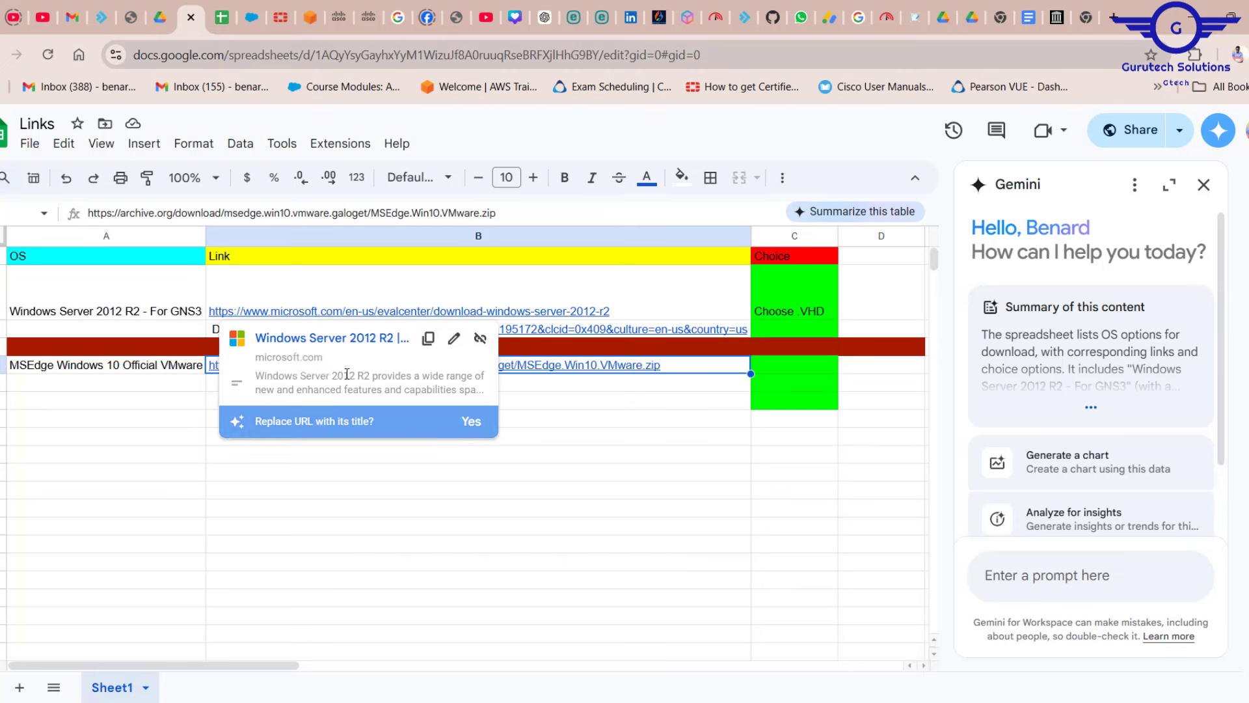
click(645, 441)
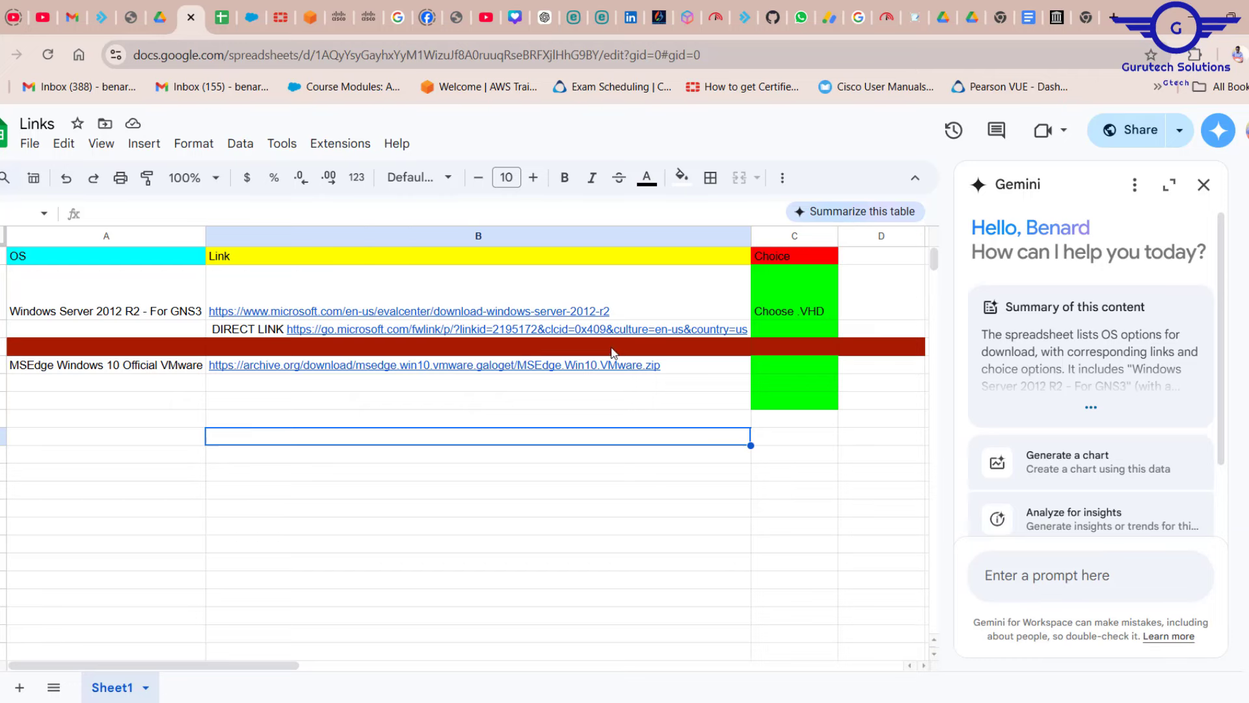
View the Cisco Switch-Router Images folder in Google Drive and return to the GNS3 Images folder.
click(161, 17)
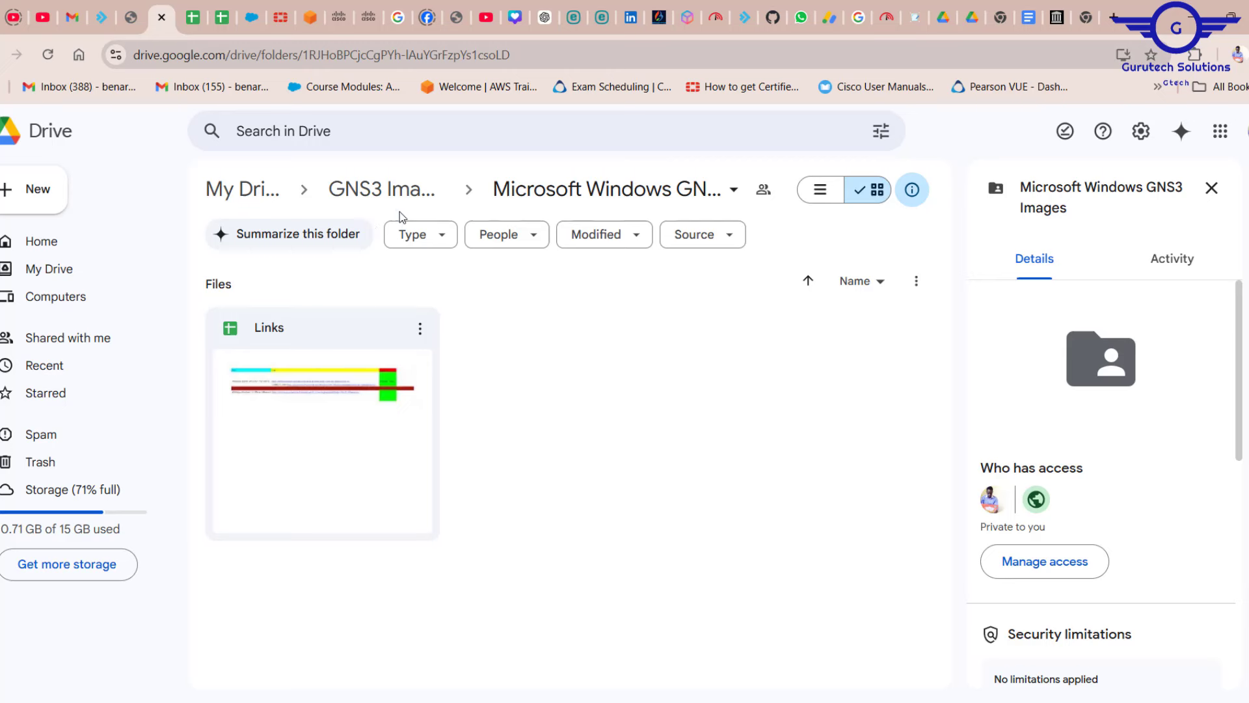
click(385, 194)
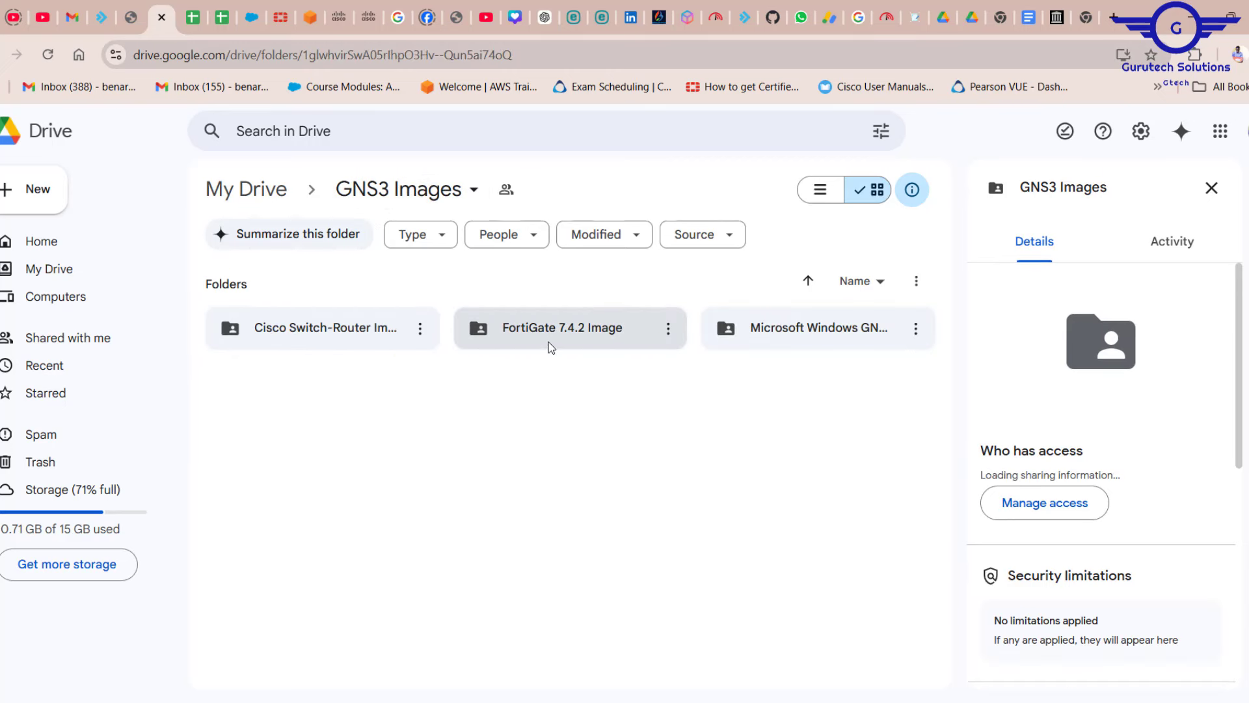
click(355, 338)
double_click(354, 337)
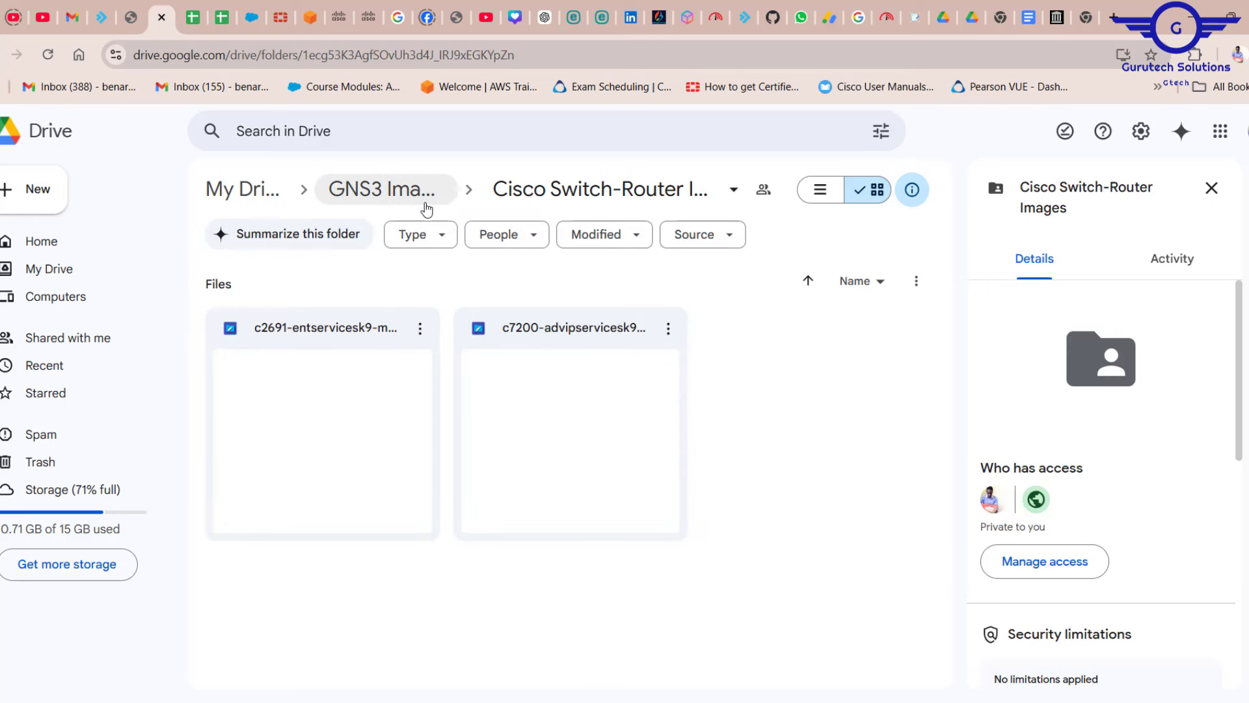
click(387, 196)
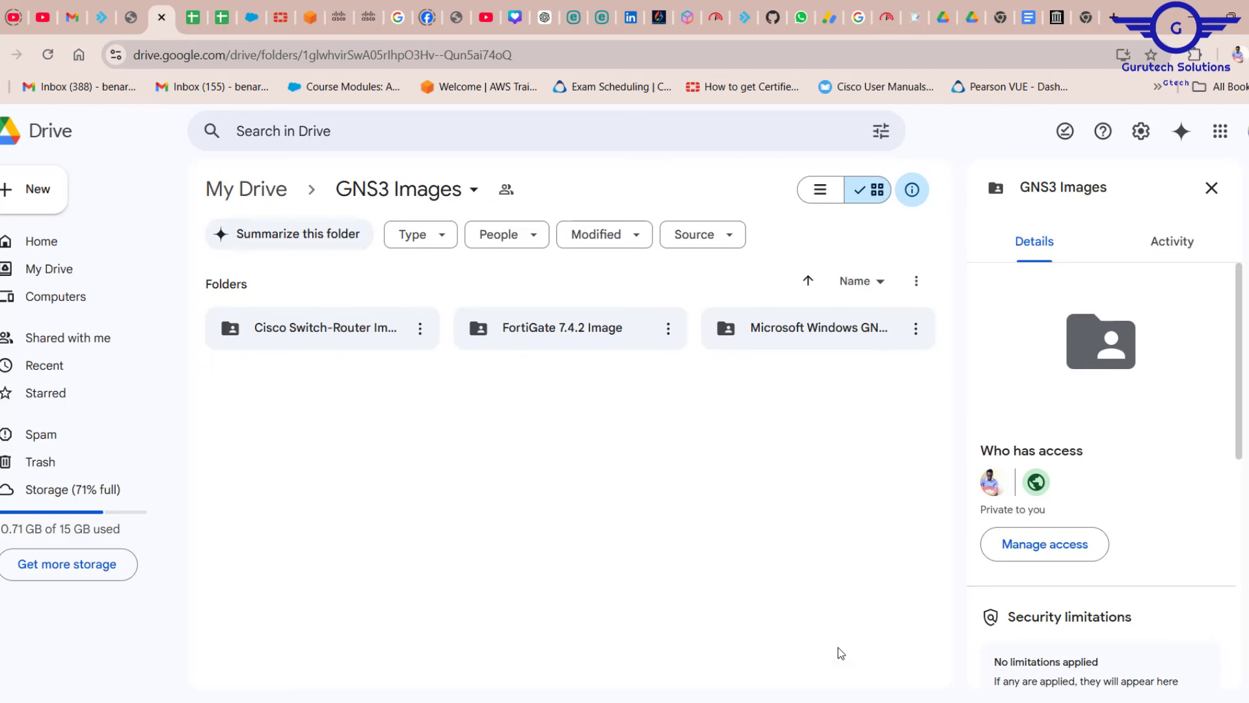
Switch to File Explorer, look through the MSEdge-Win10-VMware folder inside Windows OS, and return to GNS3.
click(820, 702)
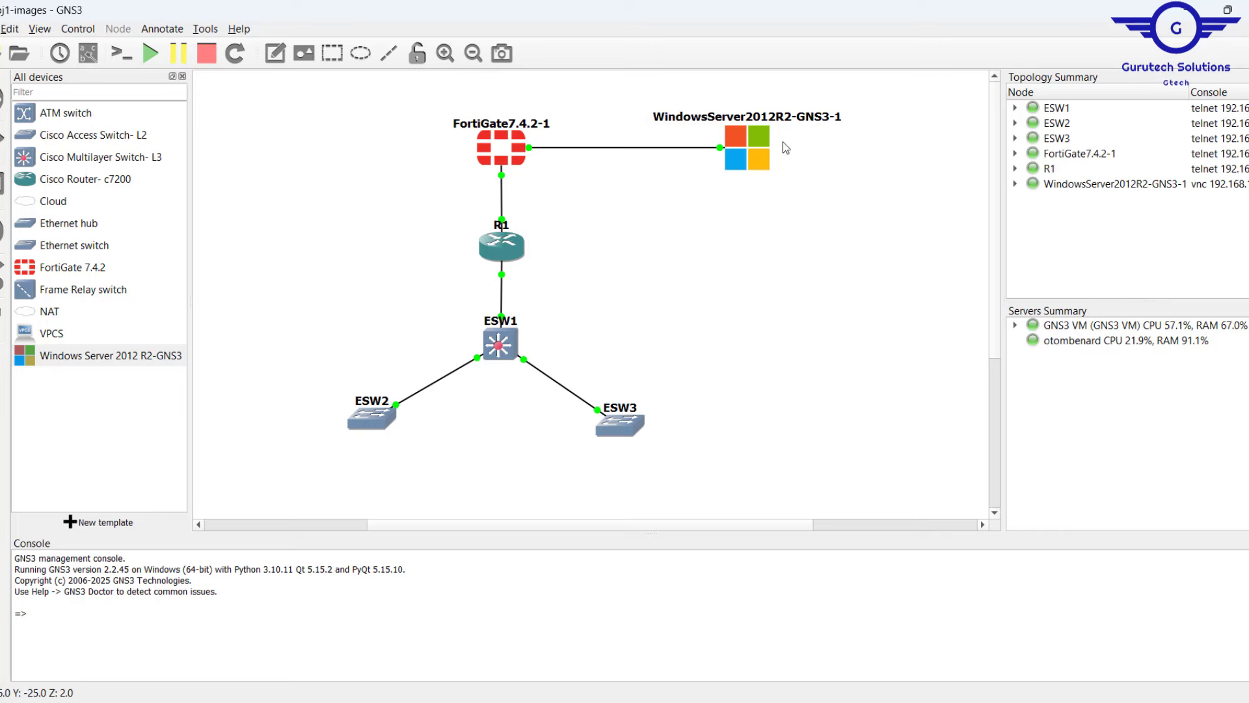
click(749, 150)
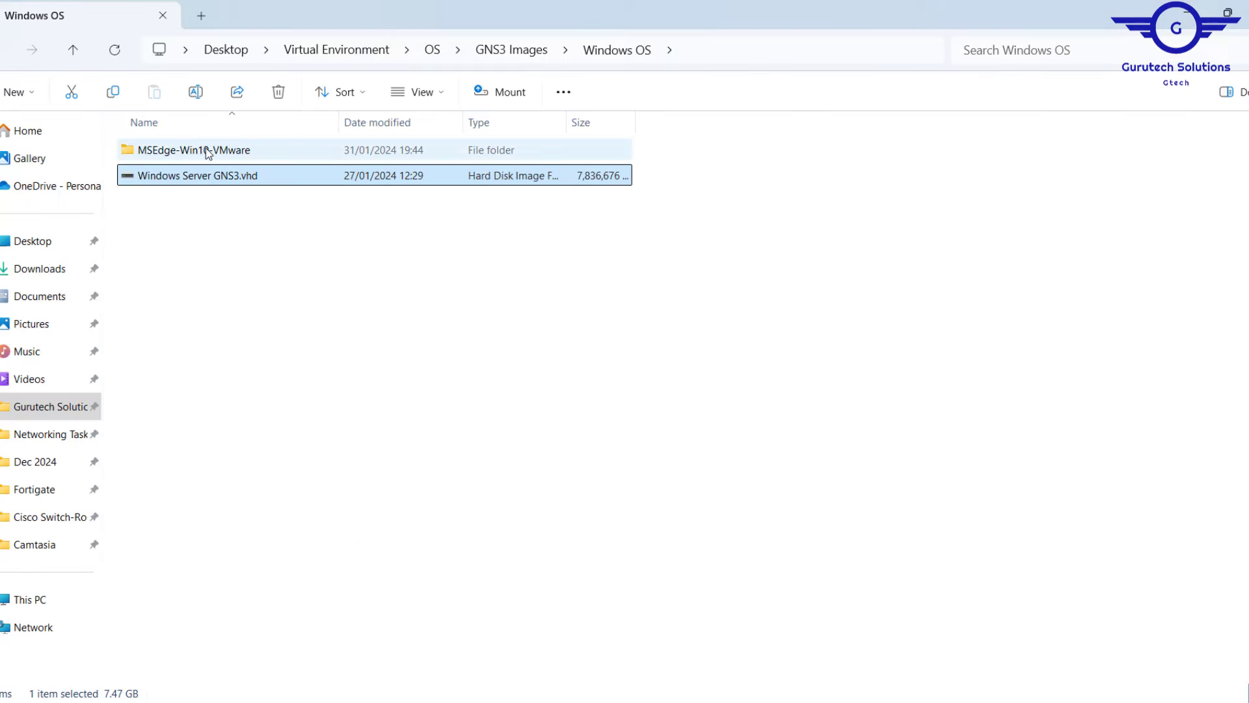
double_click(234, 155)
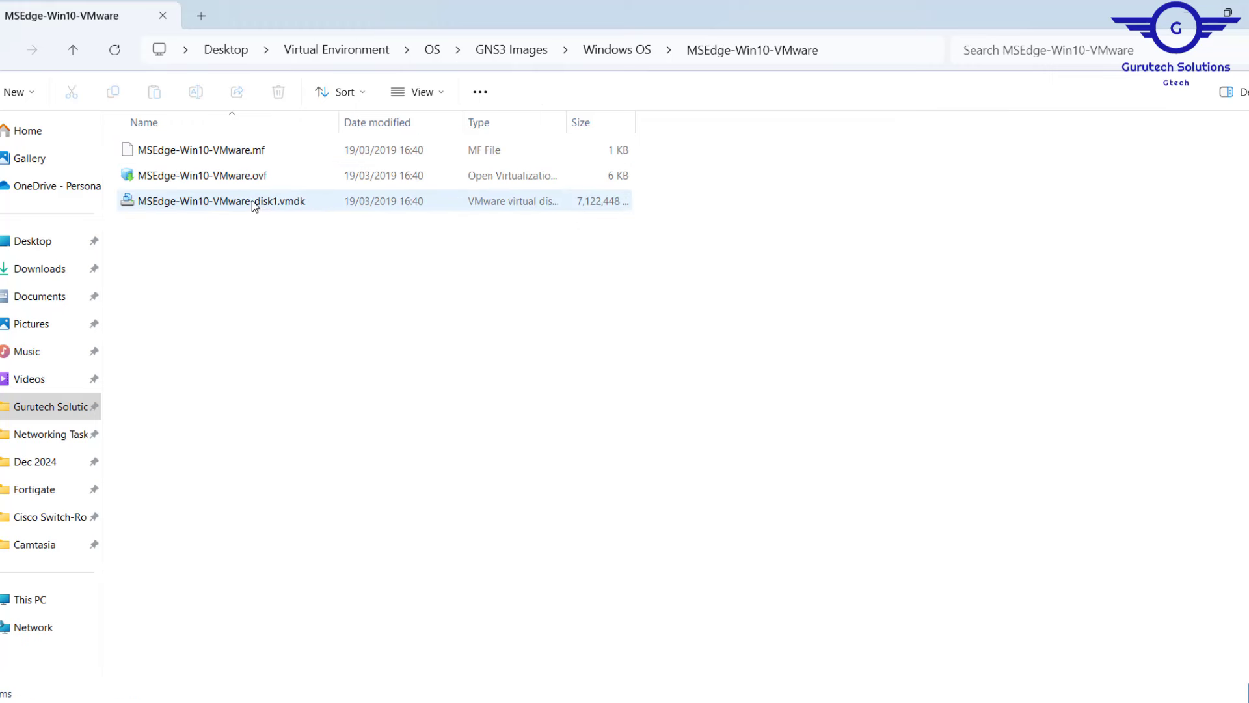
click(1189, 19)
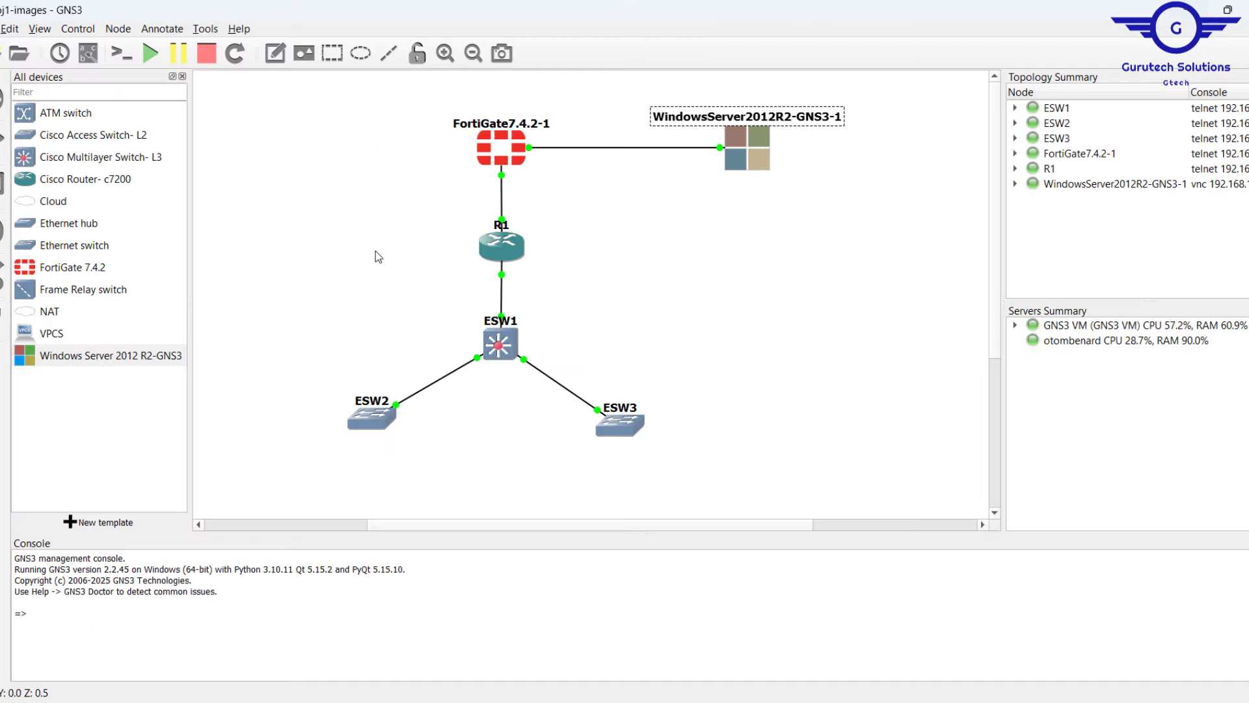
Start a new template from the GNS3 server's appliances and select the Microsoft Windows appliance among the guests.
click(81, 525)
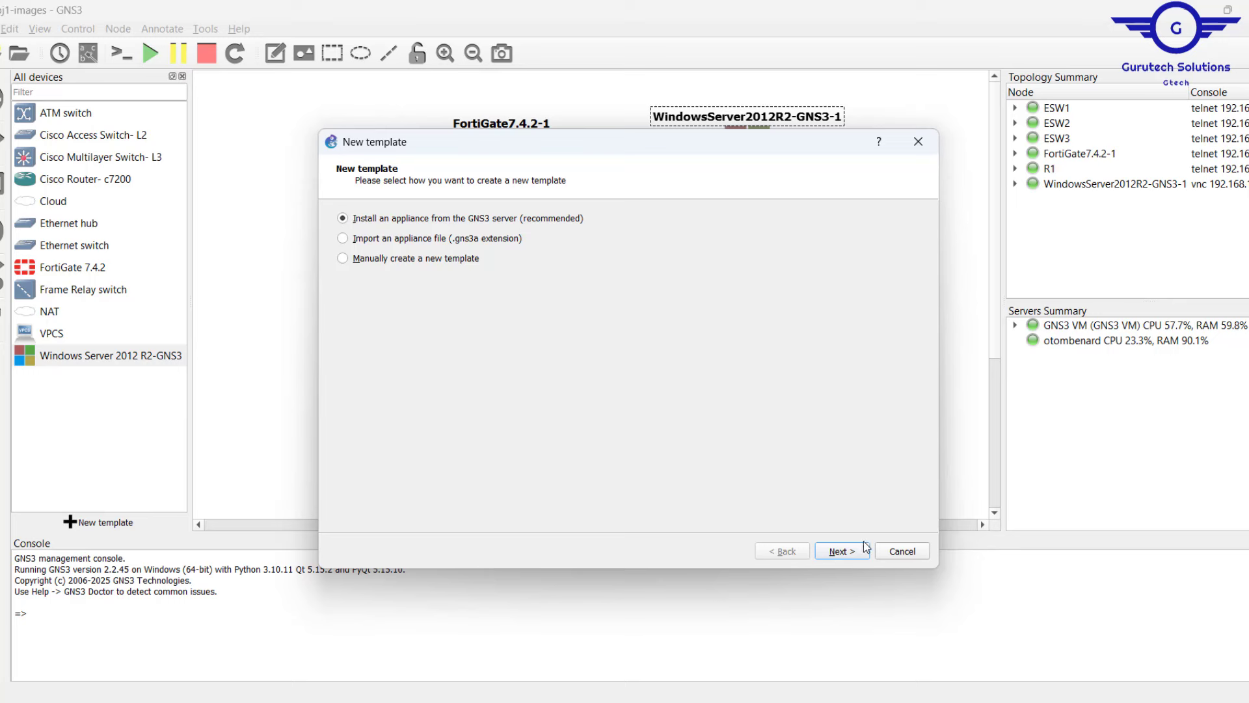
click(844, 552)
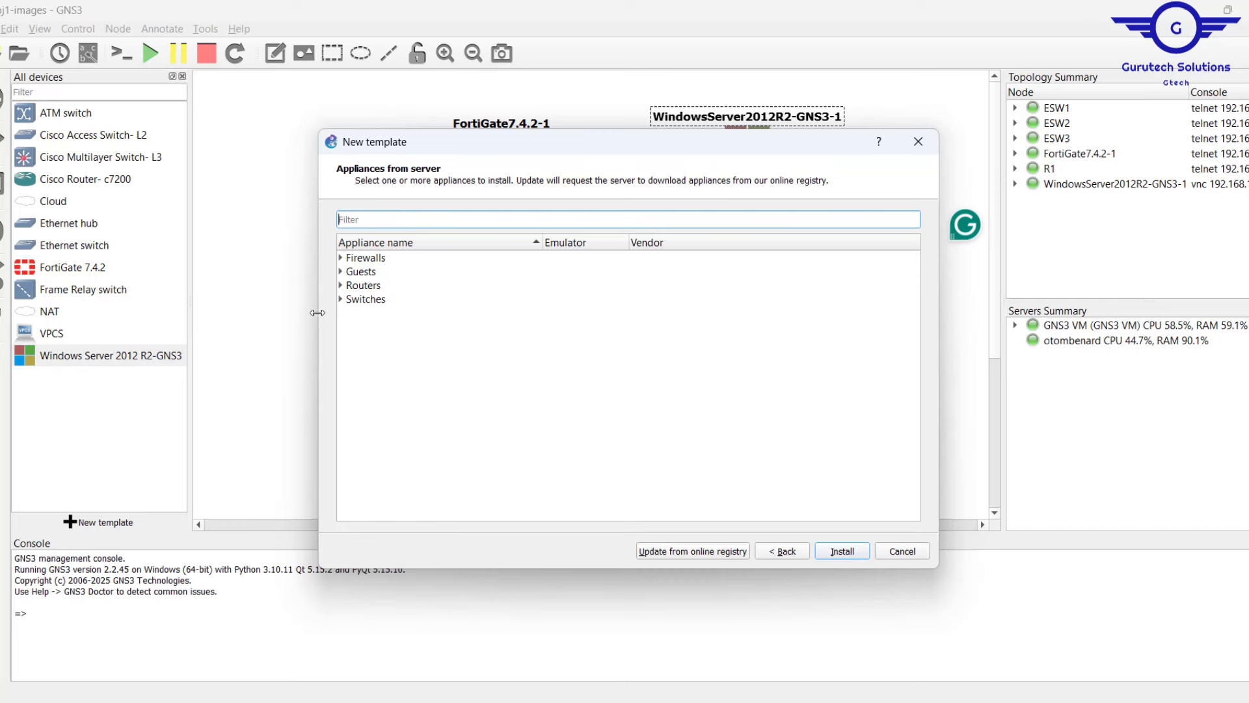
click(340, 272)
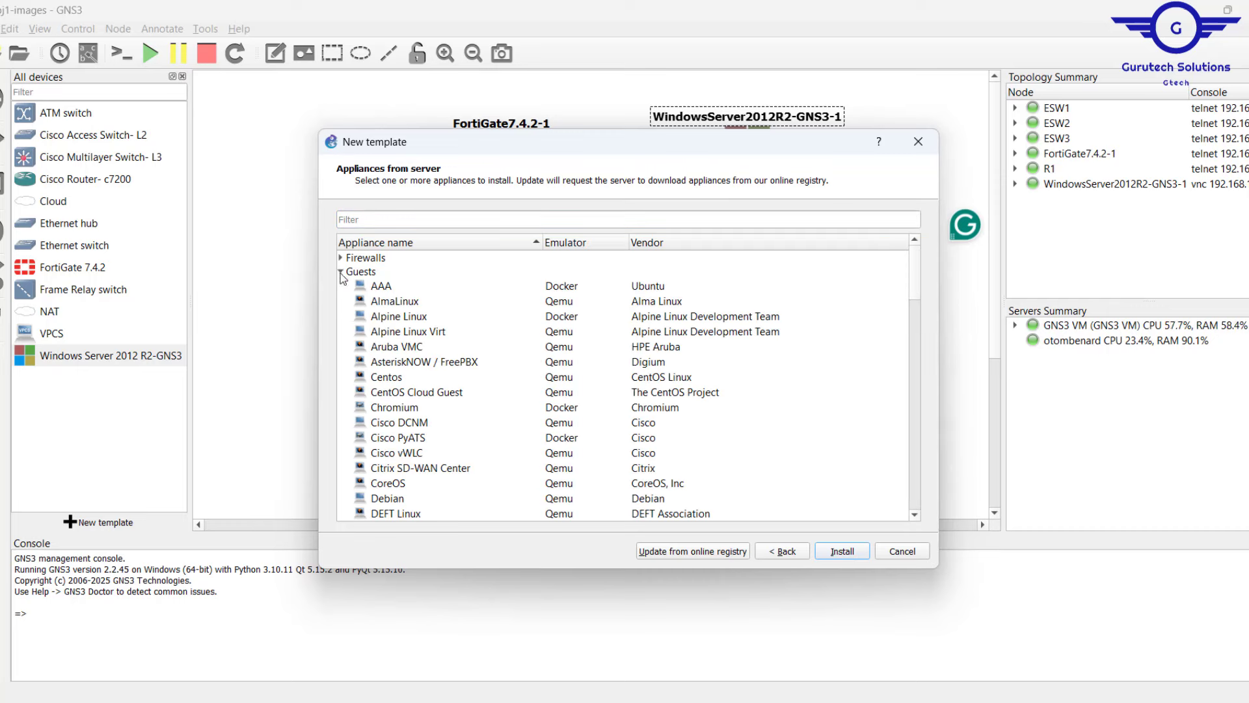
scroll(483, 420, down, 20)
scroll(483, 419, down, 1)
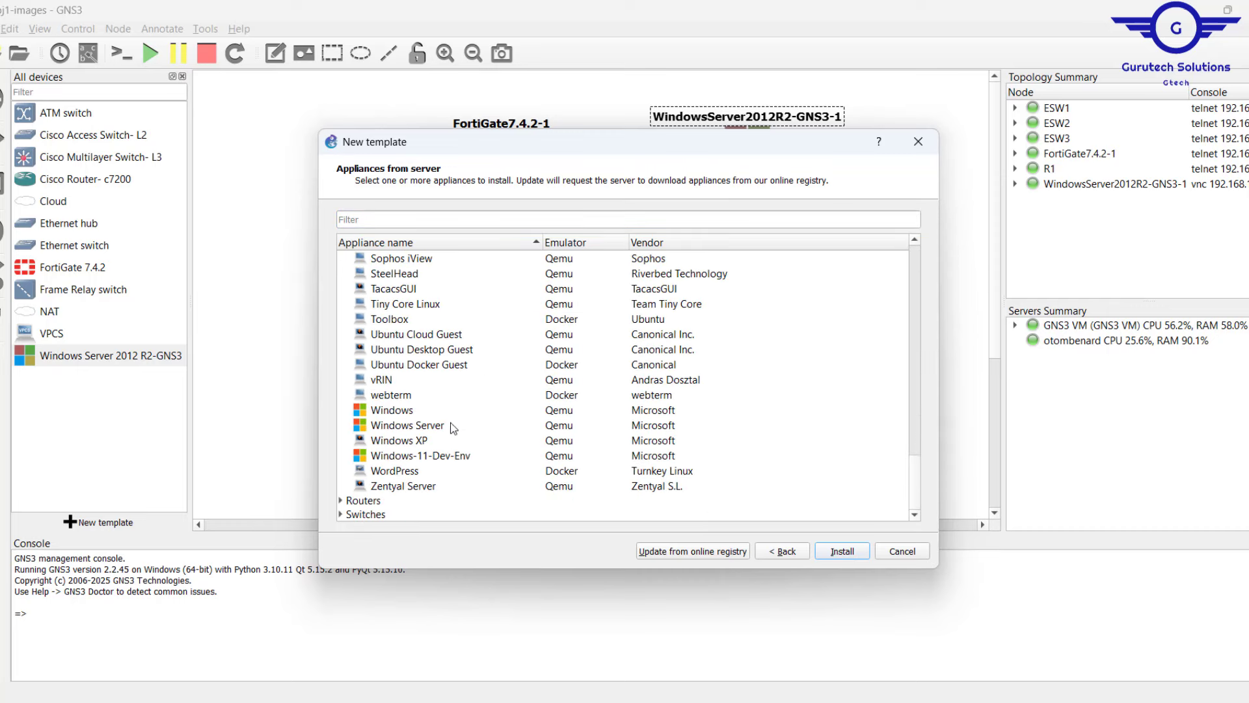
click(388, 412)
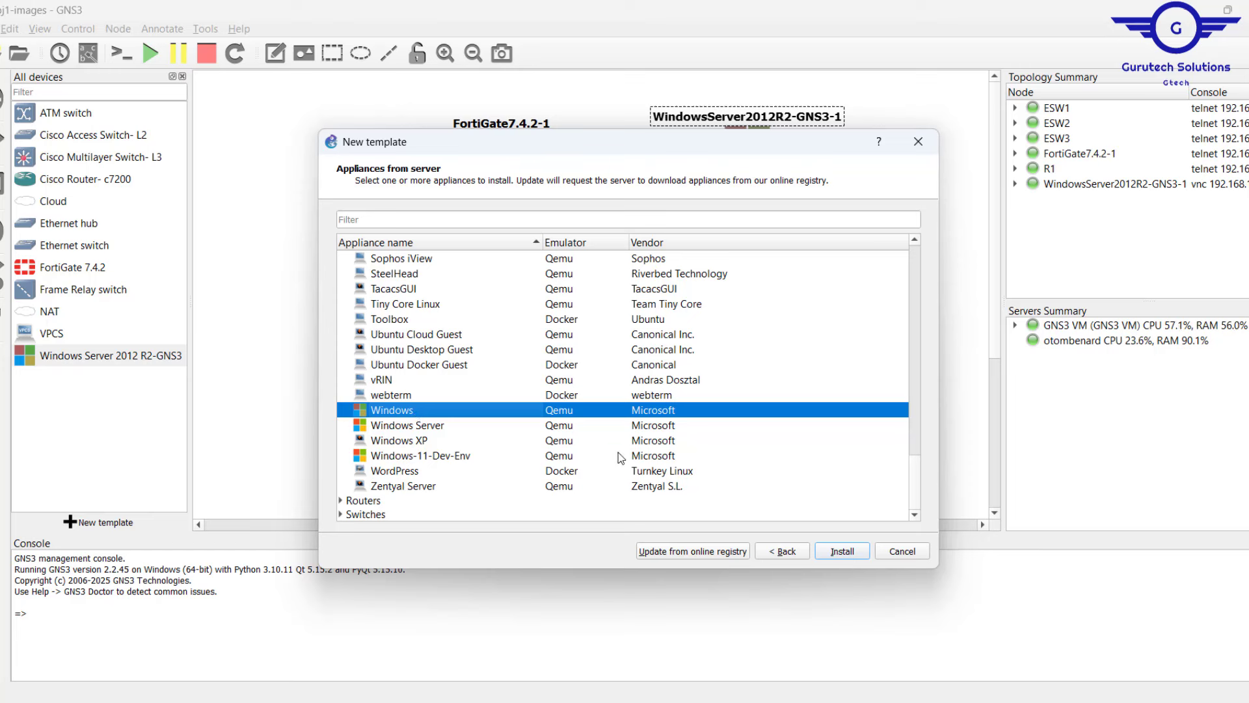
Begin installing the Windows appliance on the GNS3 VM with the /bin/qemu-system-x86_64 (v4.2.1) binary.
click(838, 550)
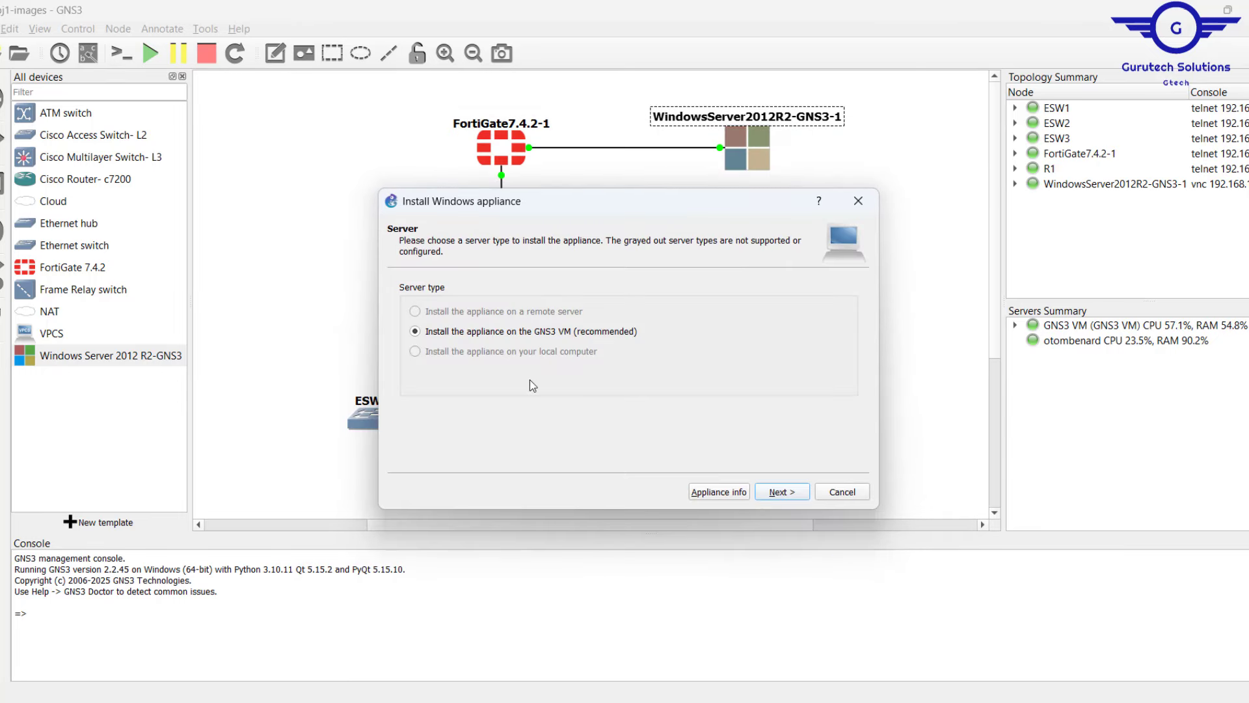
click(782, 492)
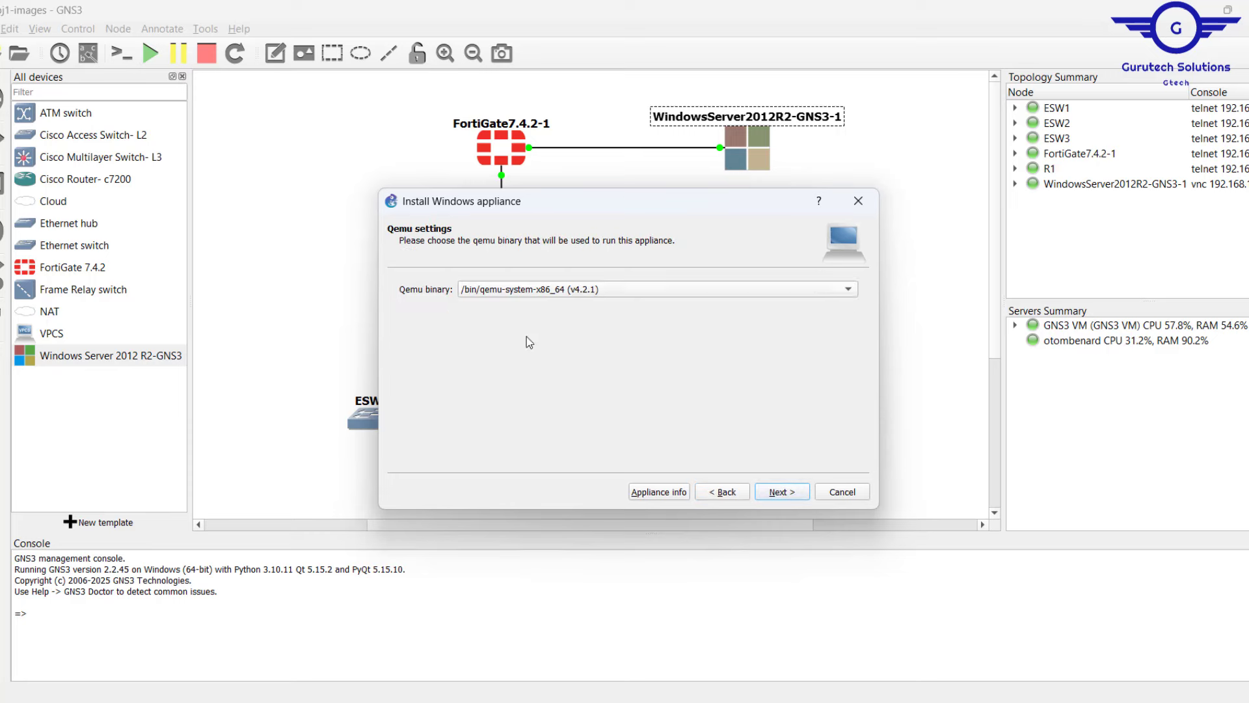
click(780, 491)
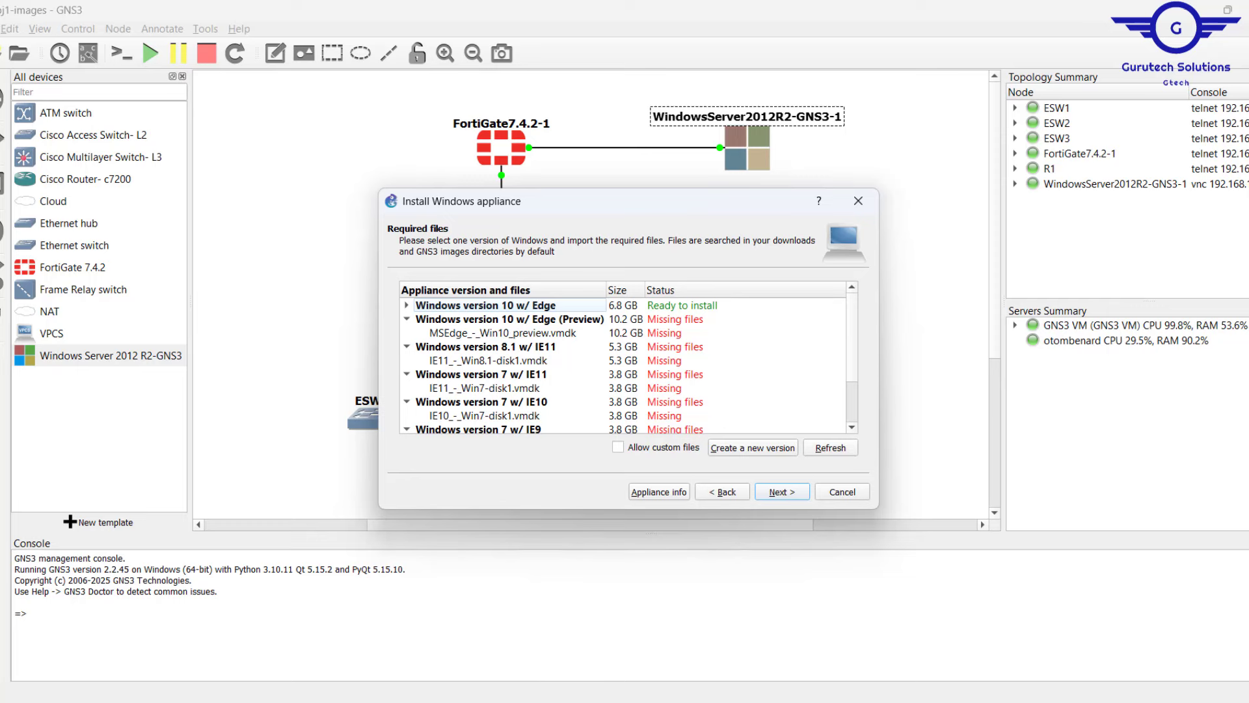
Check the MSEdge-Win10-VMware-disk1.vmdk file details in File Explorer and return to the GNS3 installation wizard.
click(611, 702)
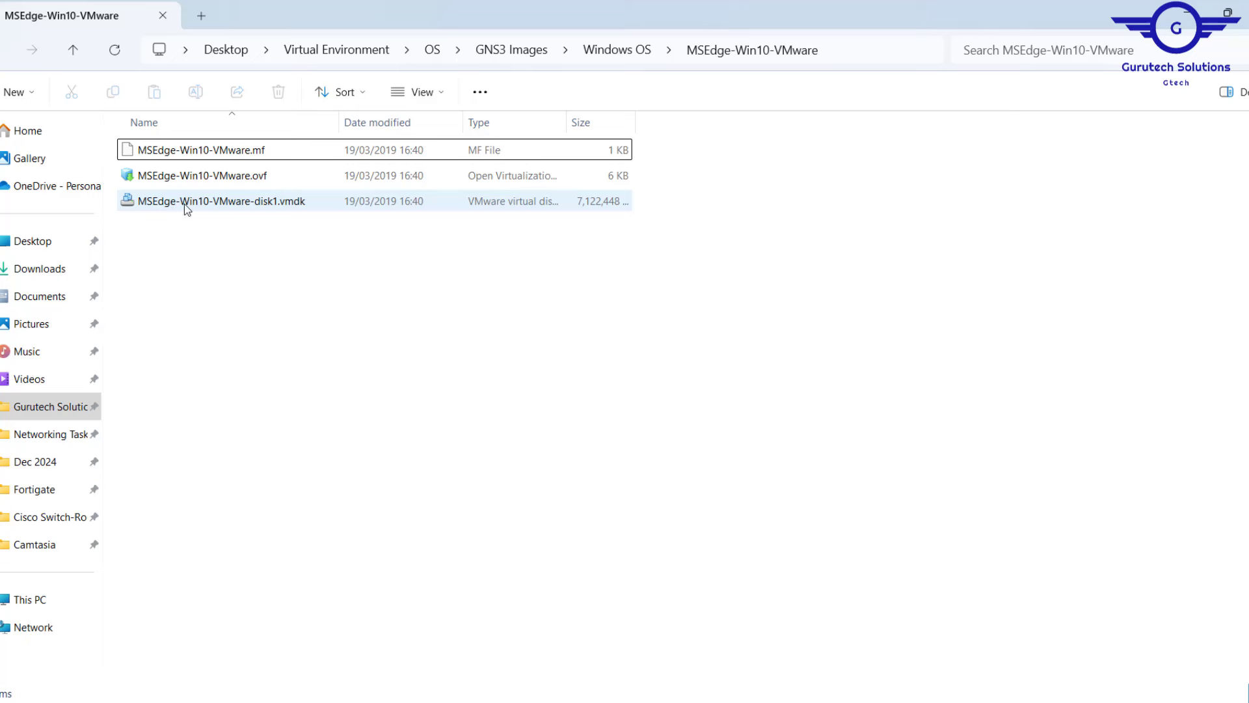
mouse_move(206, 210)
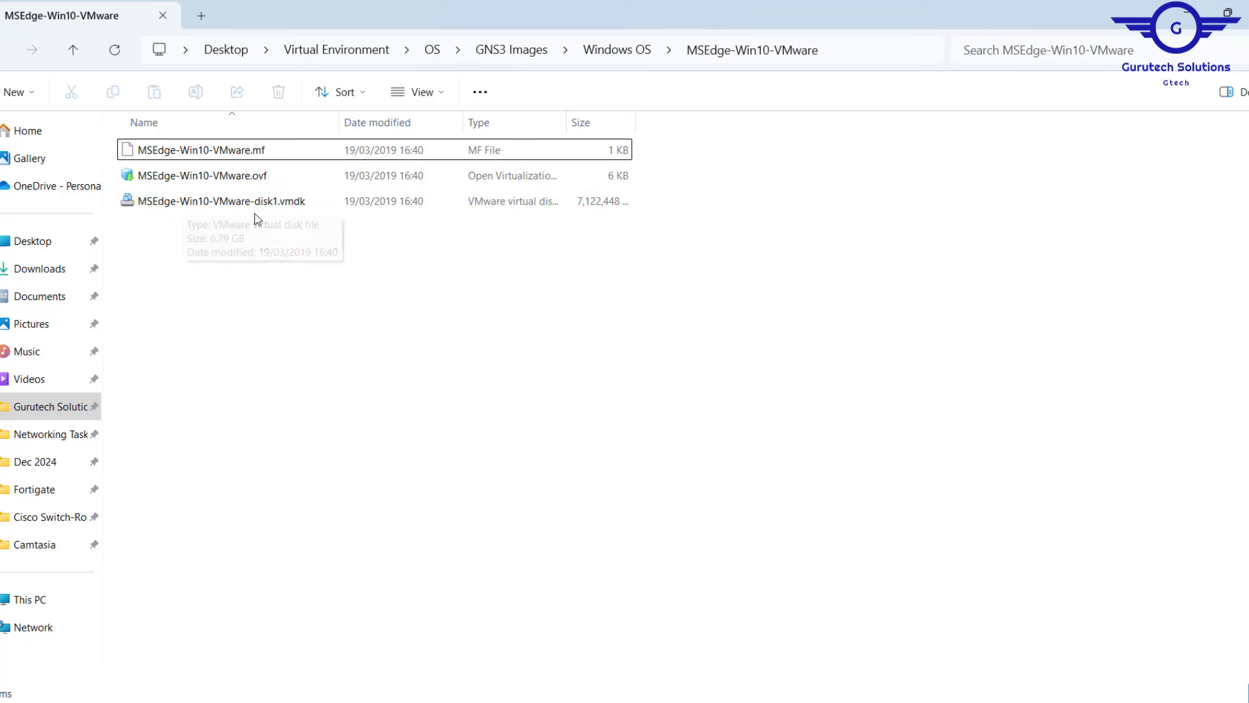
click(1182, 19)
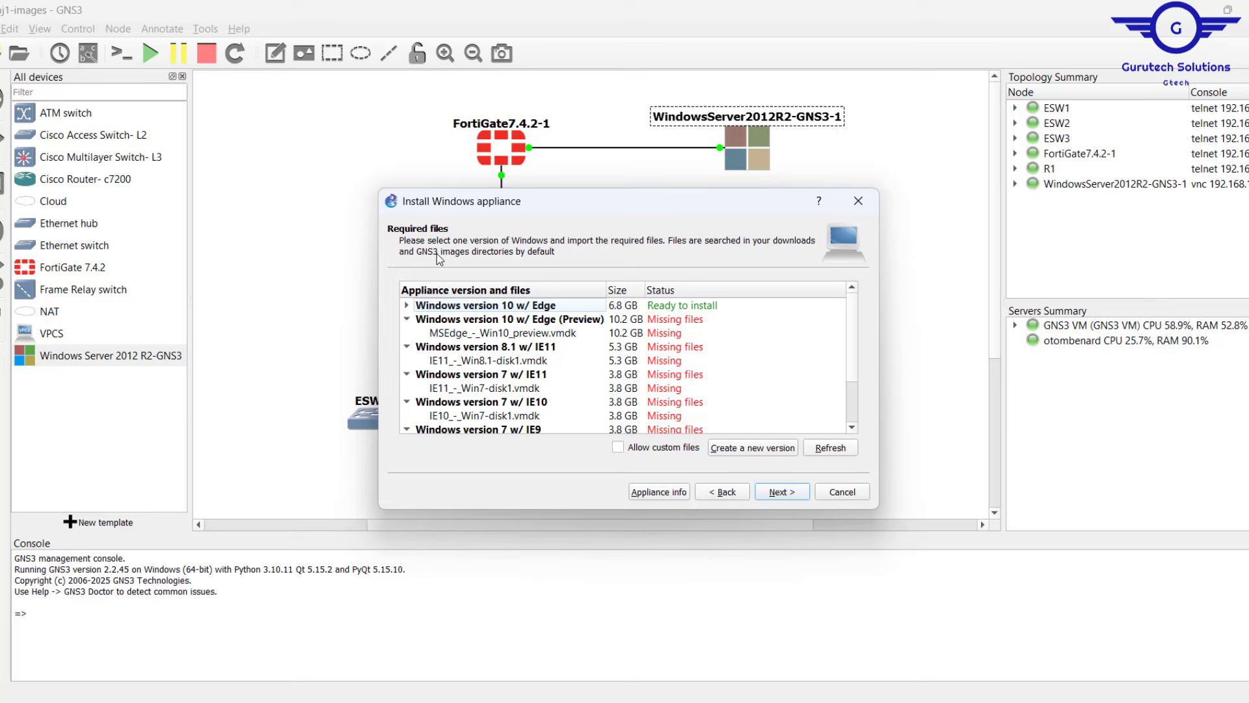
Create a new appliance version based on Windows version 10 w/ Edge, adding the prefix WIN to its name and removing Edge.
click(494, 306)
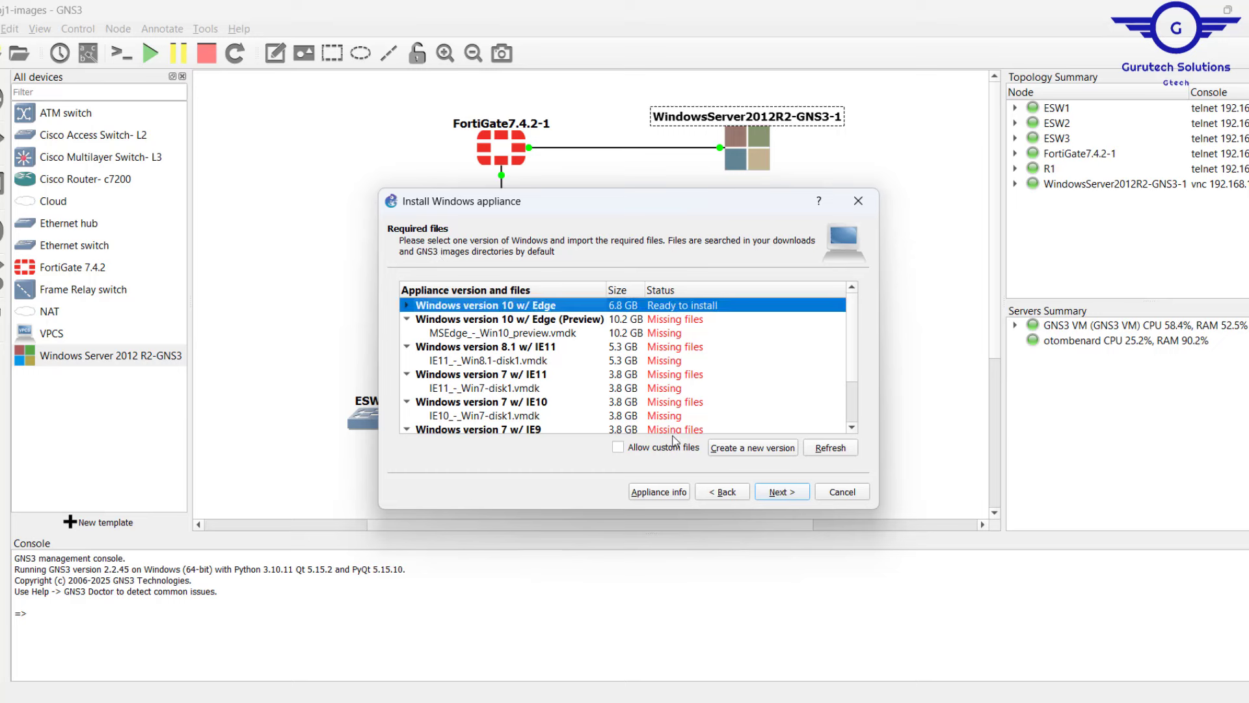
click(743, 449)
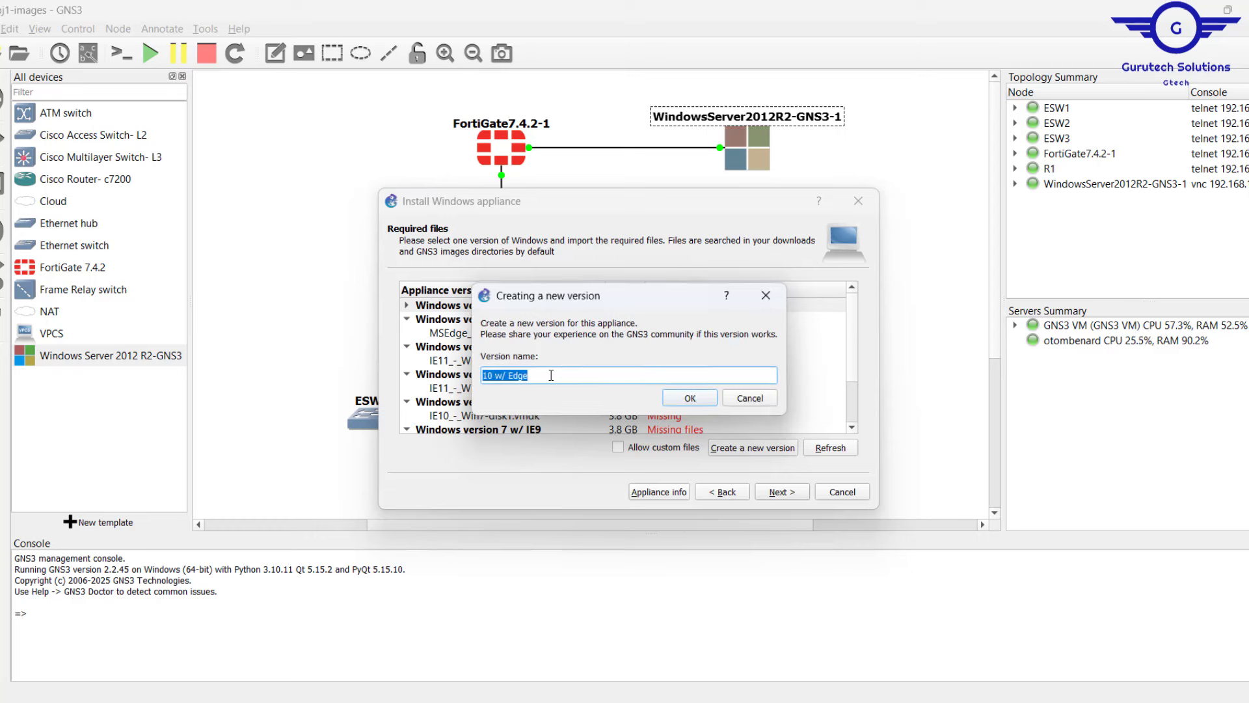
drag(482, 375, 617, 437)
click(487, 376)
text(WIN)
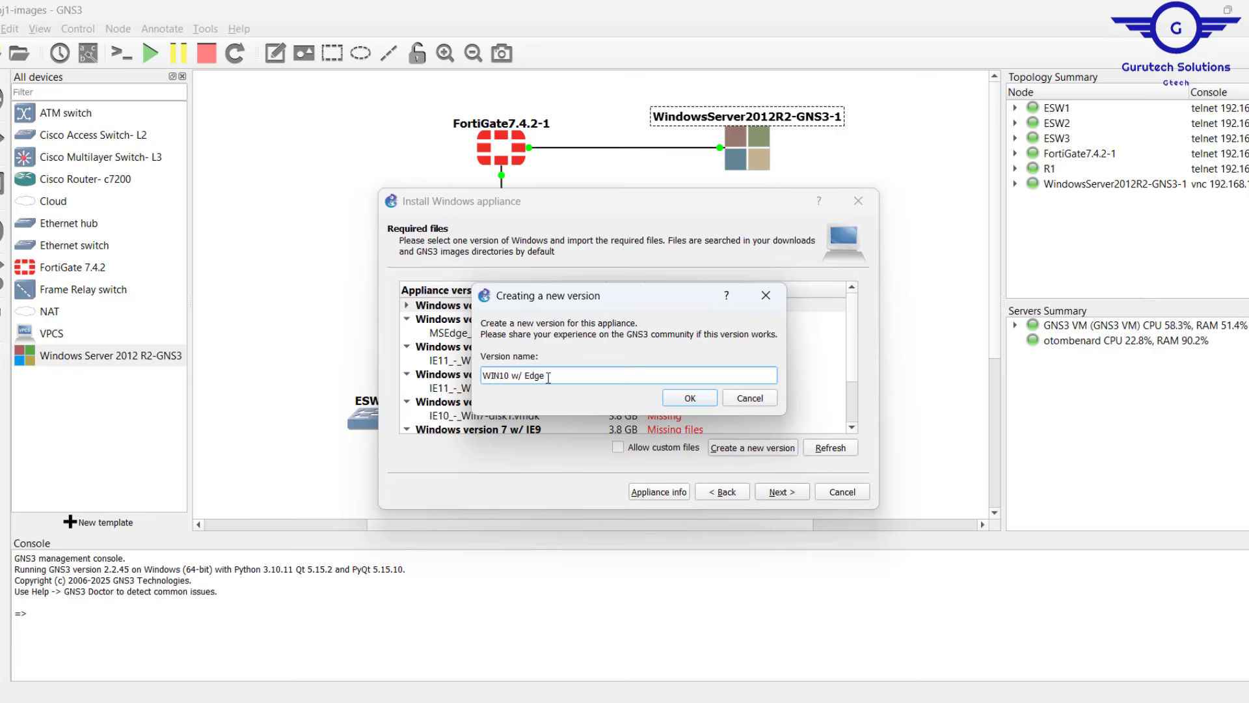
drag(547, 377, 519, 378)
key(BackSpace)
key(BackSpace)
click(671, 399)
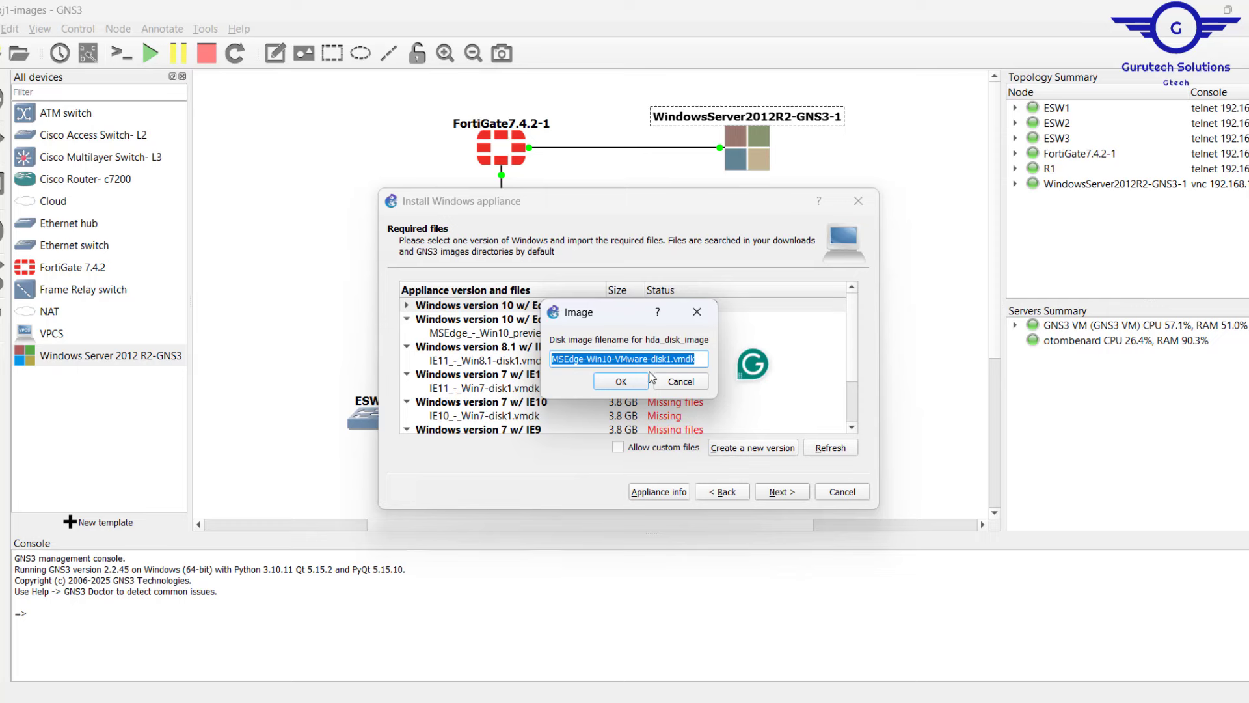
Copy the full name of MSEdge-Win10-VMware-disk1.vmdk from File Explorer and use it as the new version's hda_disk_image filename in GNS3.
click(643, 701)
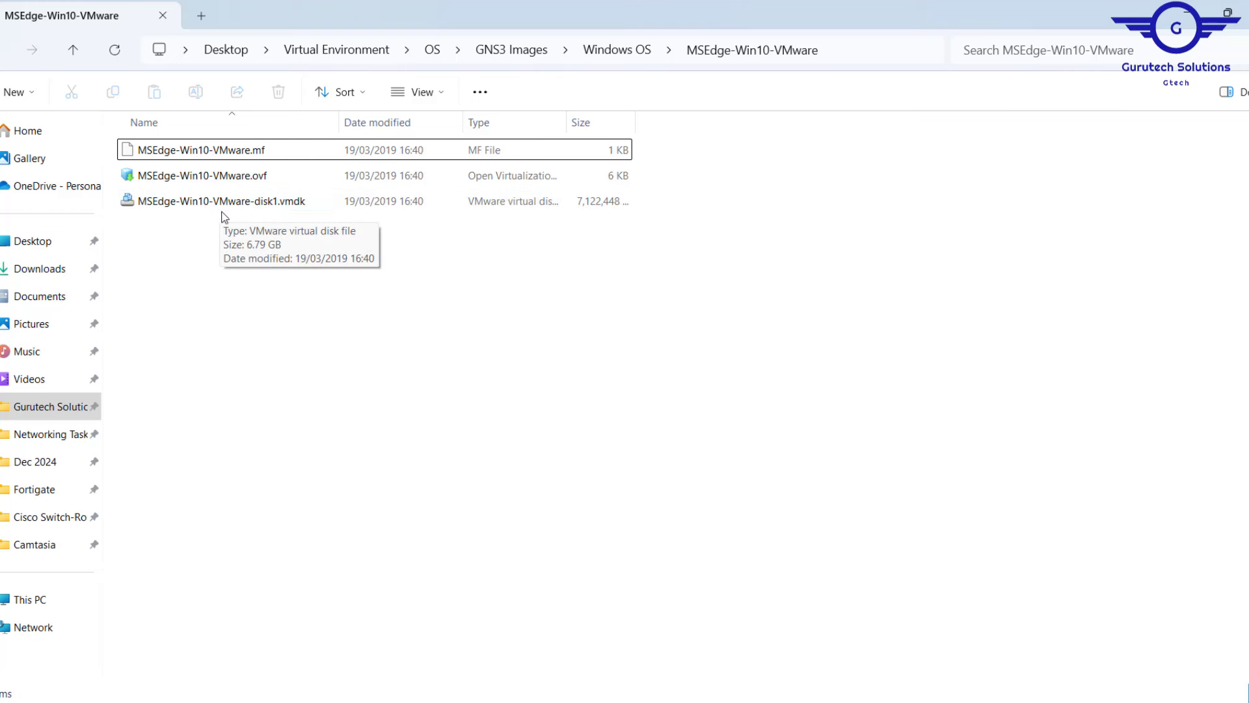
click(193, 208)
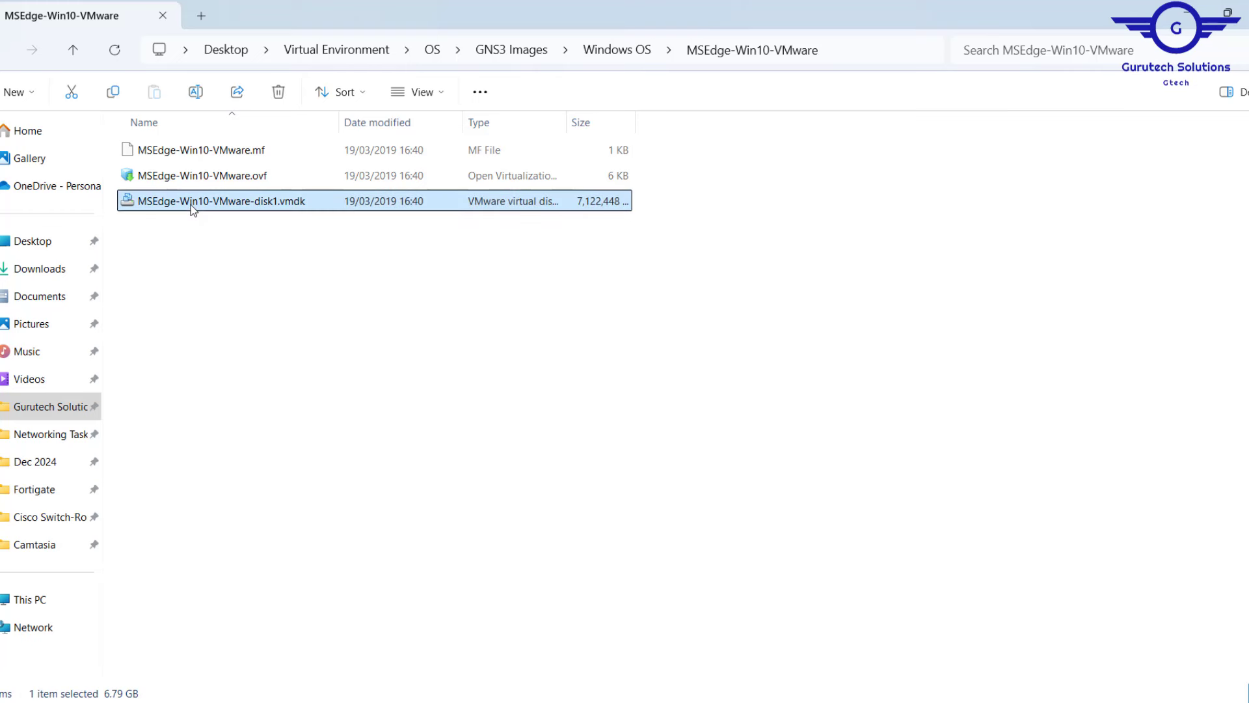
key(F2)
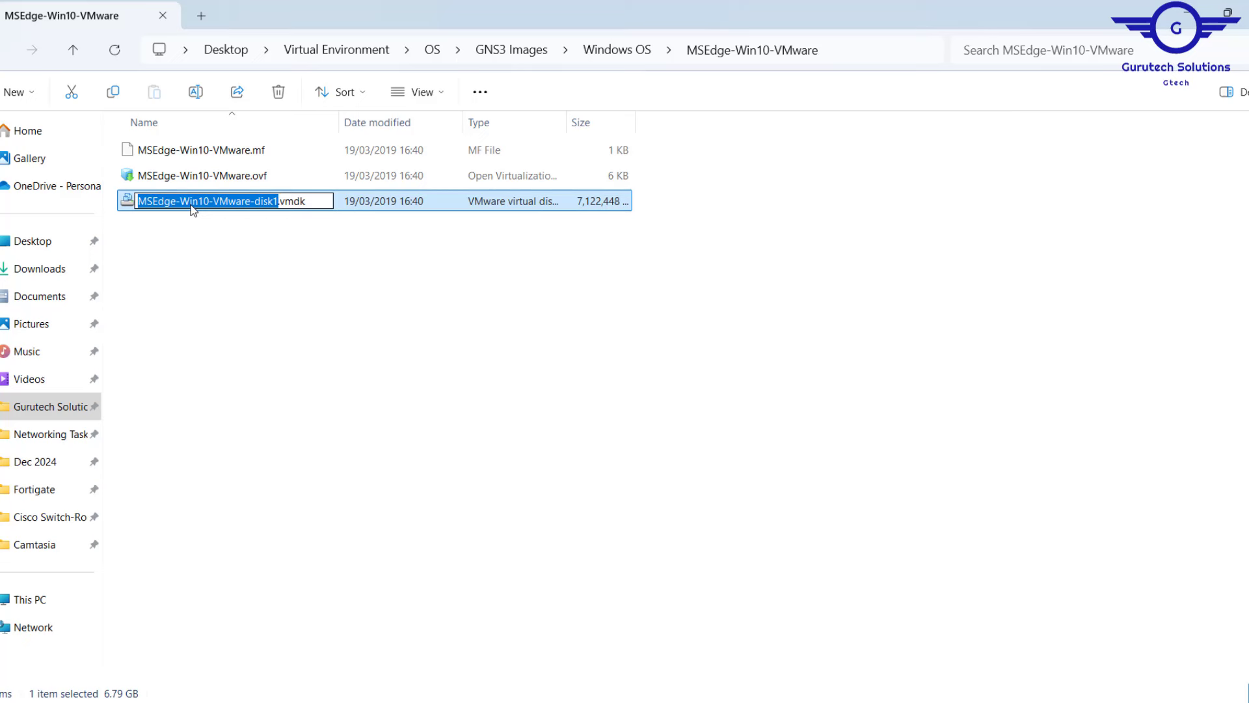
key(ctrl+a)
key(ctrl+c)
click(839, 702)
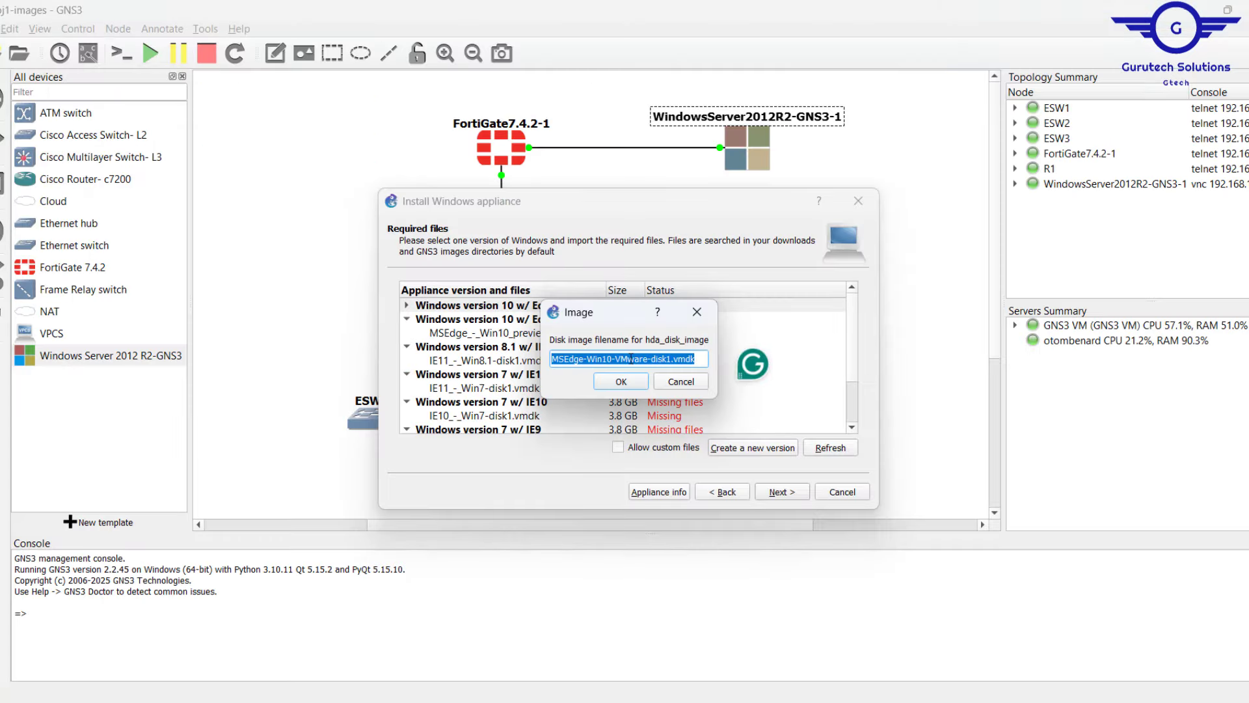
key(ctrl+v)
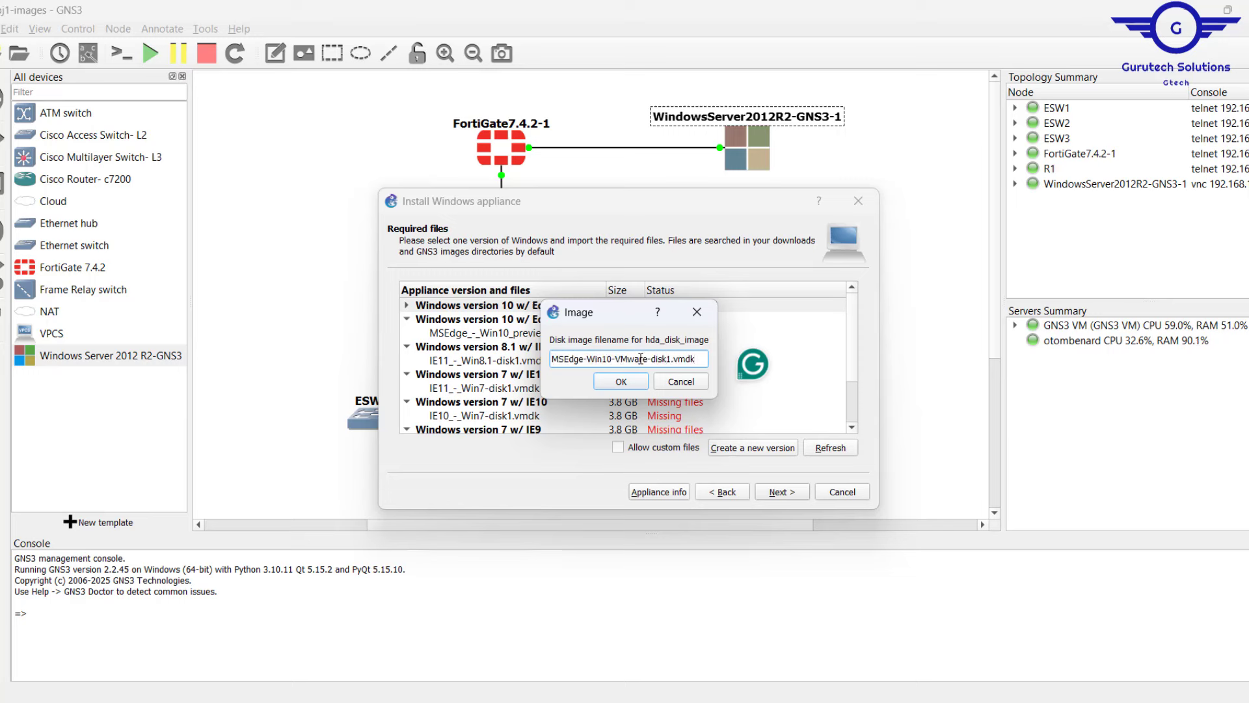
click(620, 382)
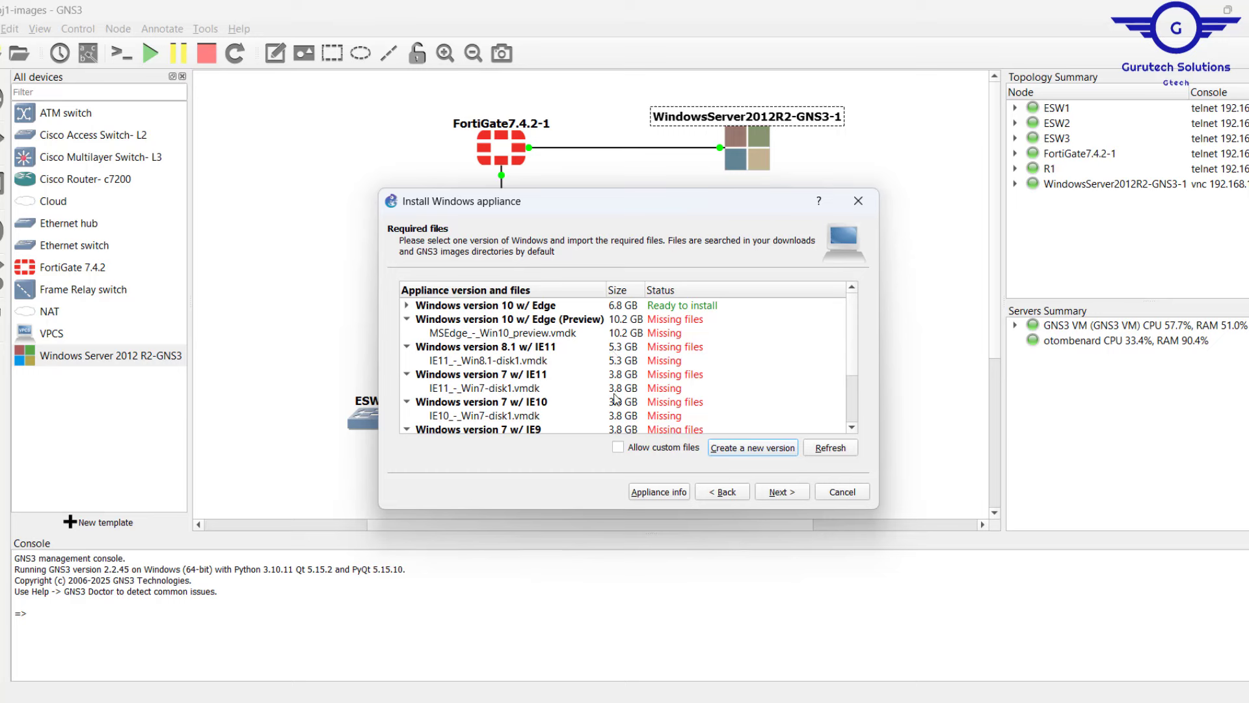
Import MSEdge-Win10-VMware-disk1.vmdk from the MSEdge-Win10-VMware folder as the disk image for Windows version WIN10 Client.
scroll(618, 397, down, 2)
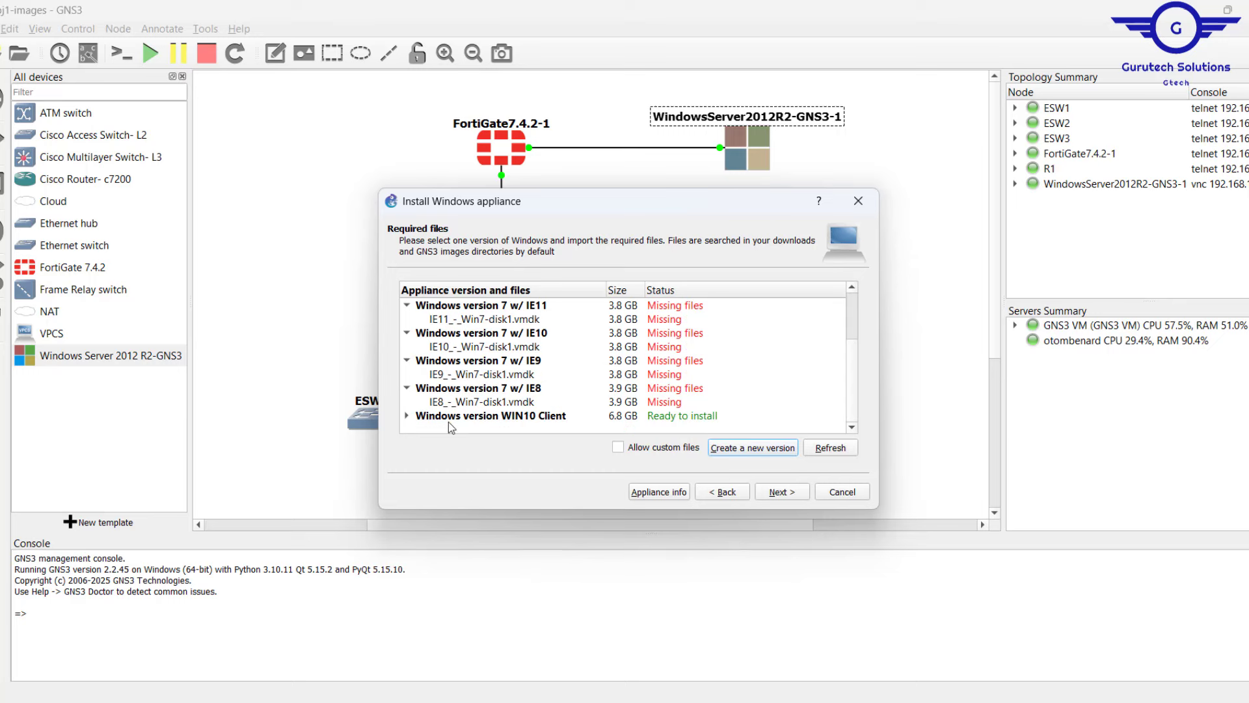
click(417, 420)
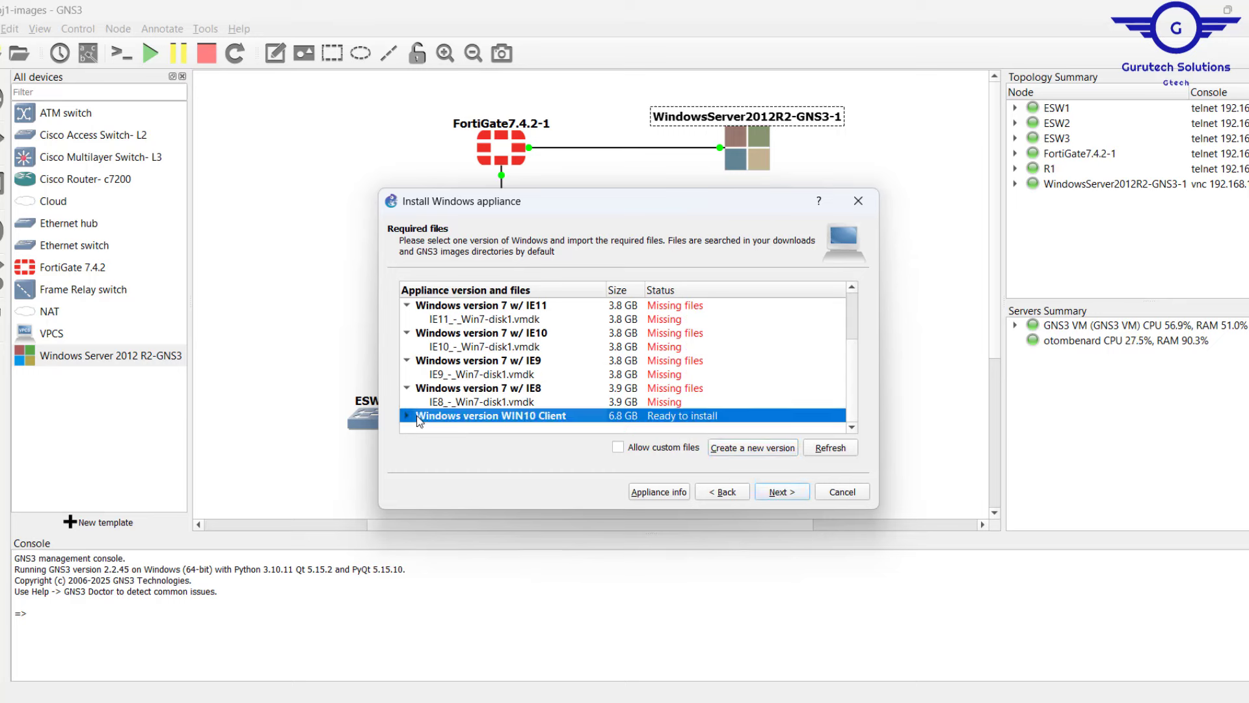
click(408, 417)
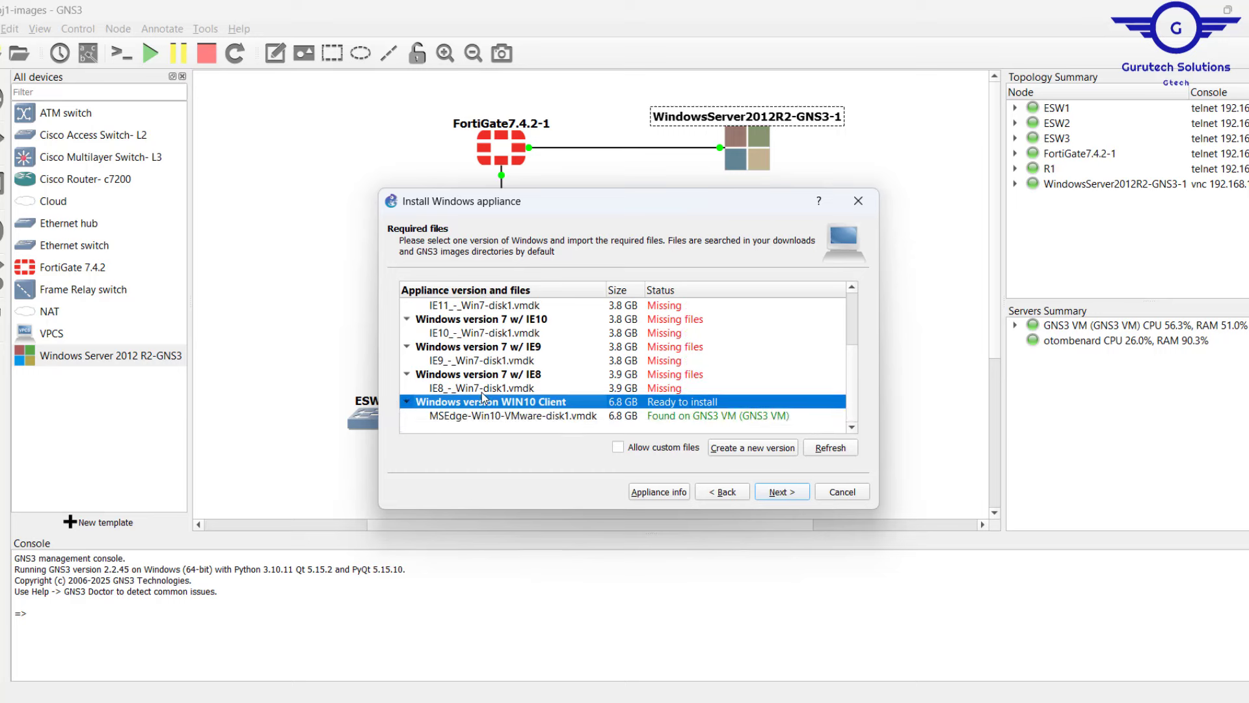
click(487, 420)
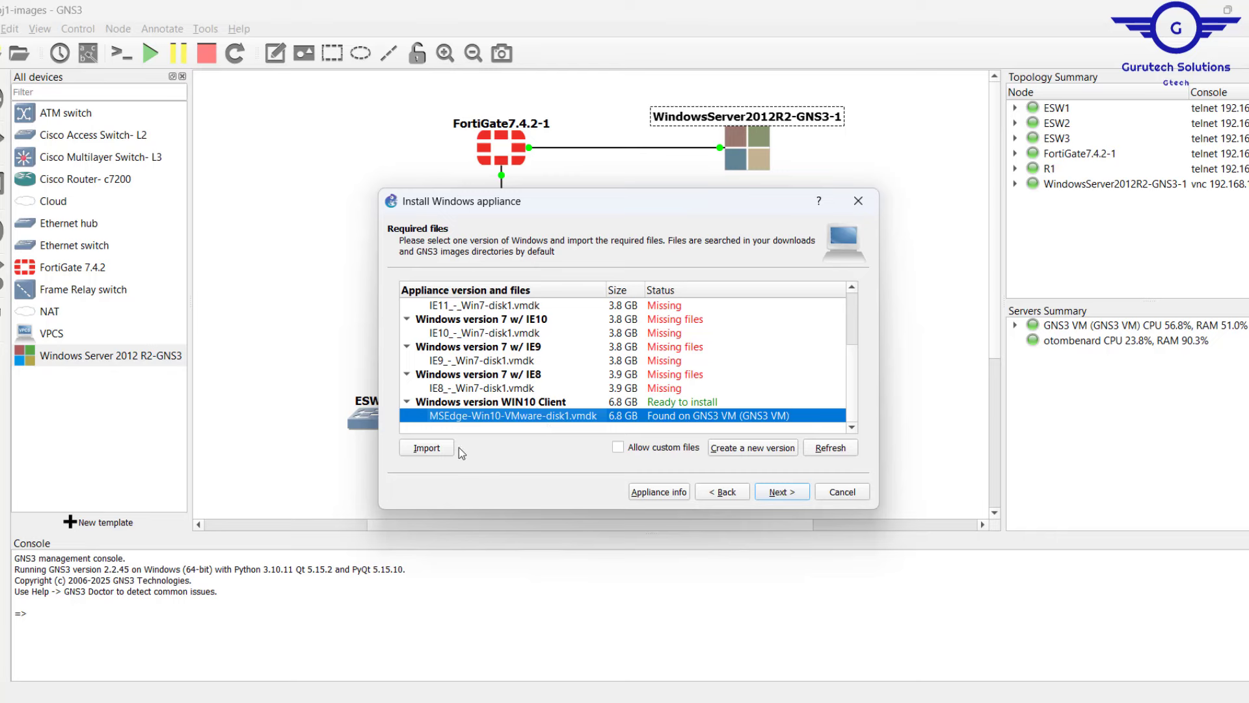
click(435, 449)
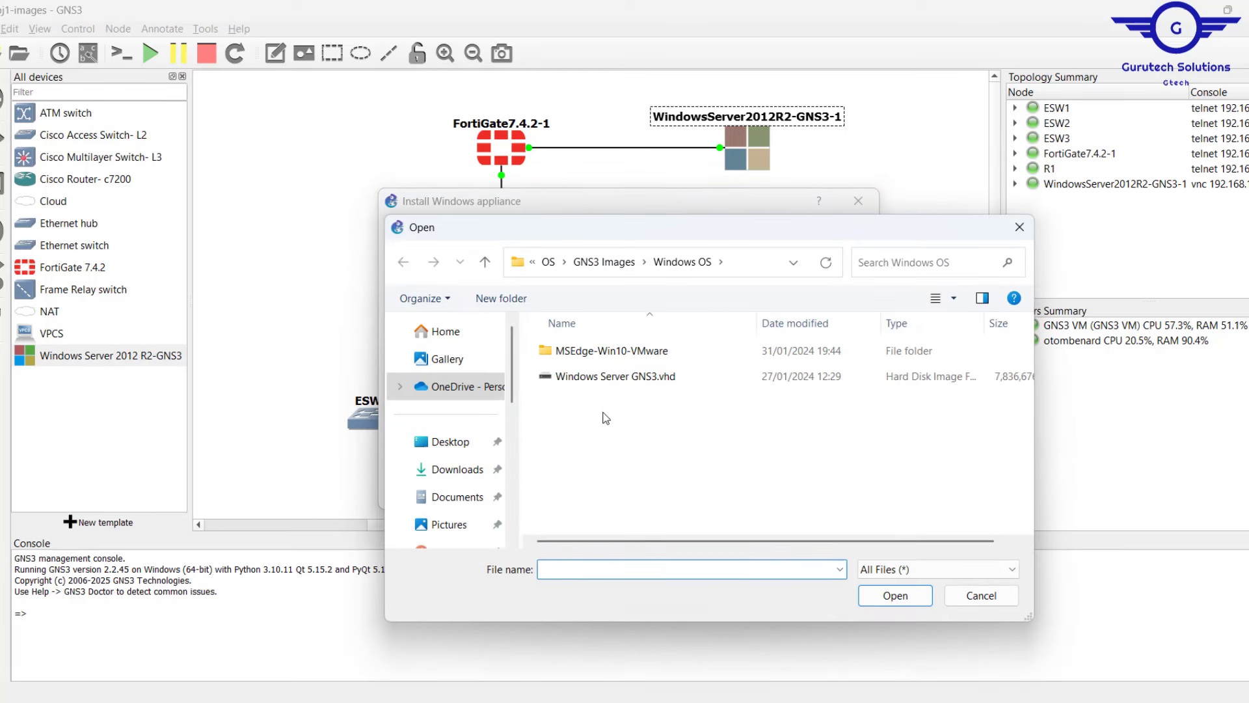
double_click(626, 351)
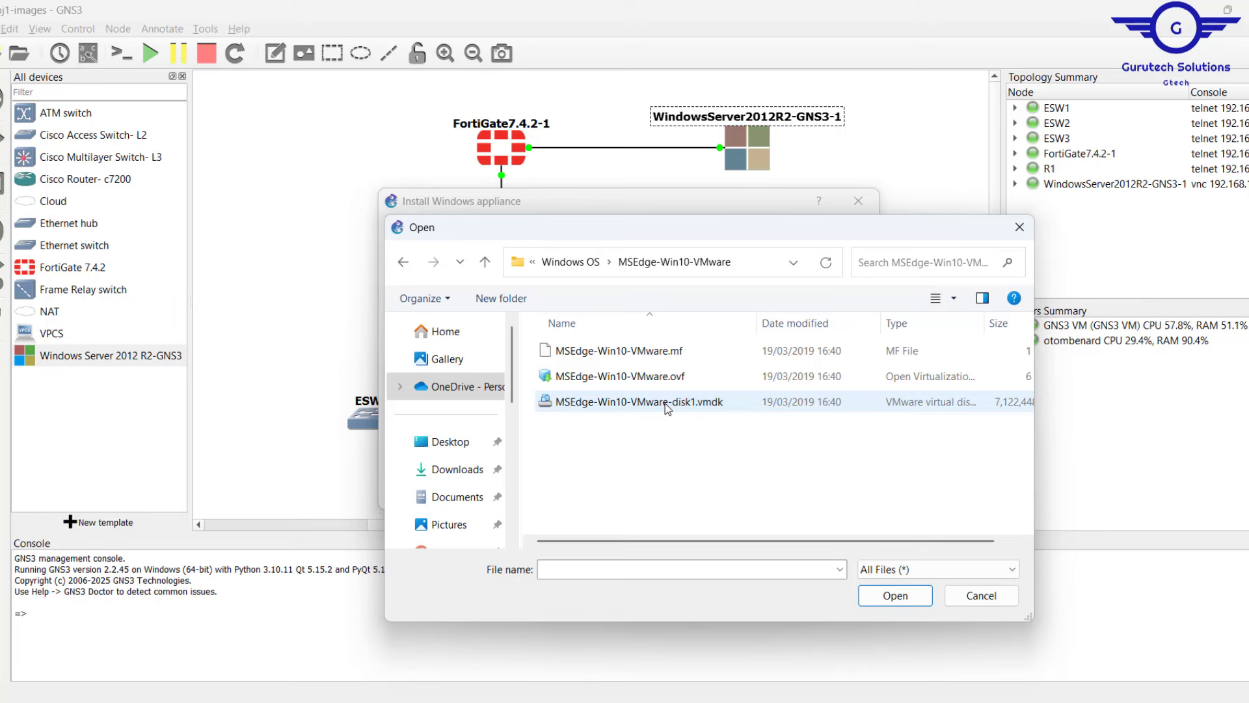
click(666, 402)
click(896, 595)
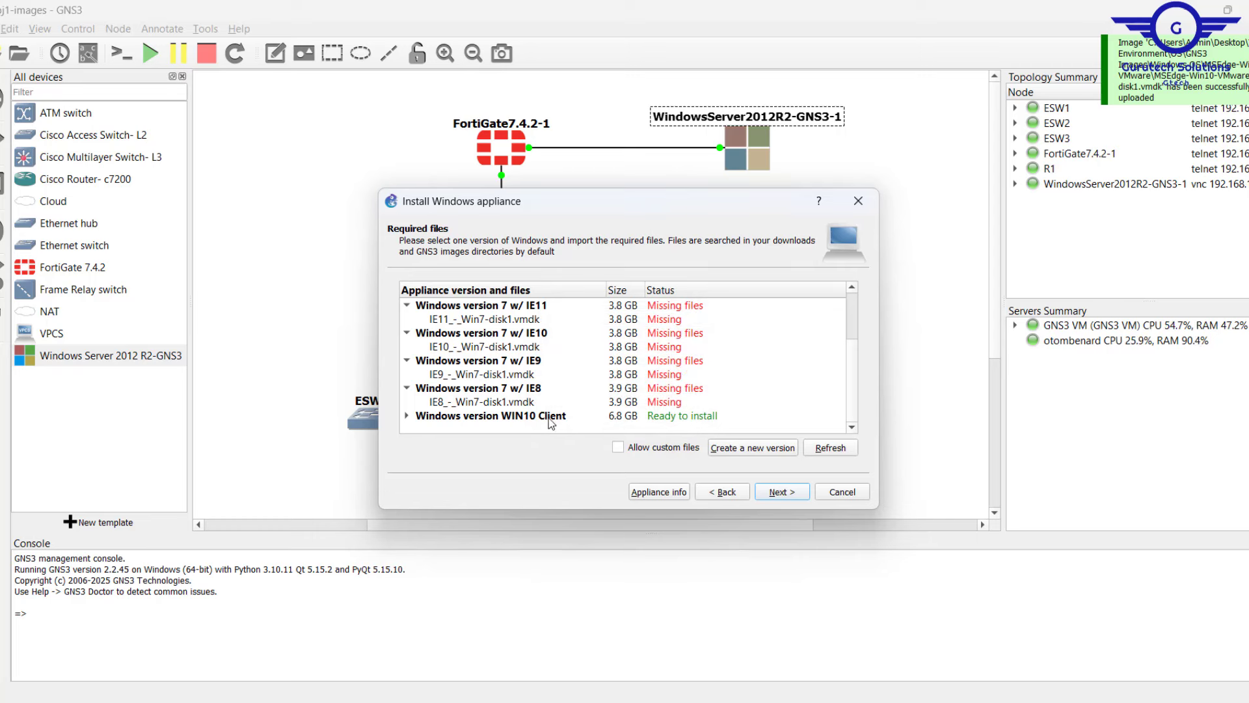
Install Windows version WIN10 Client, review the default credentials in the usage notes, and finish the appliance wizard.
click(494, 420)
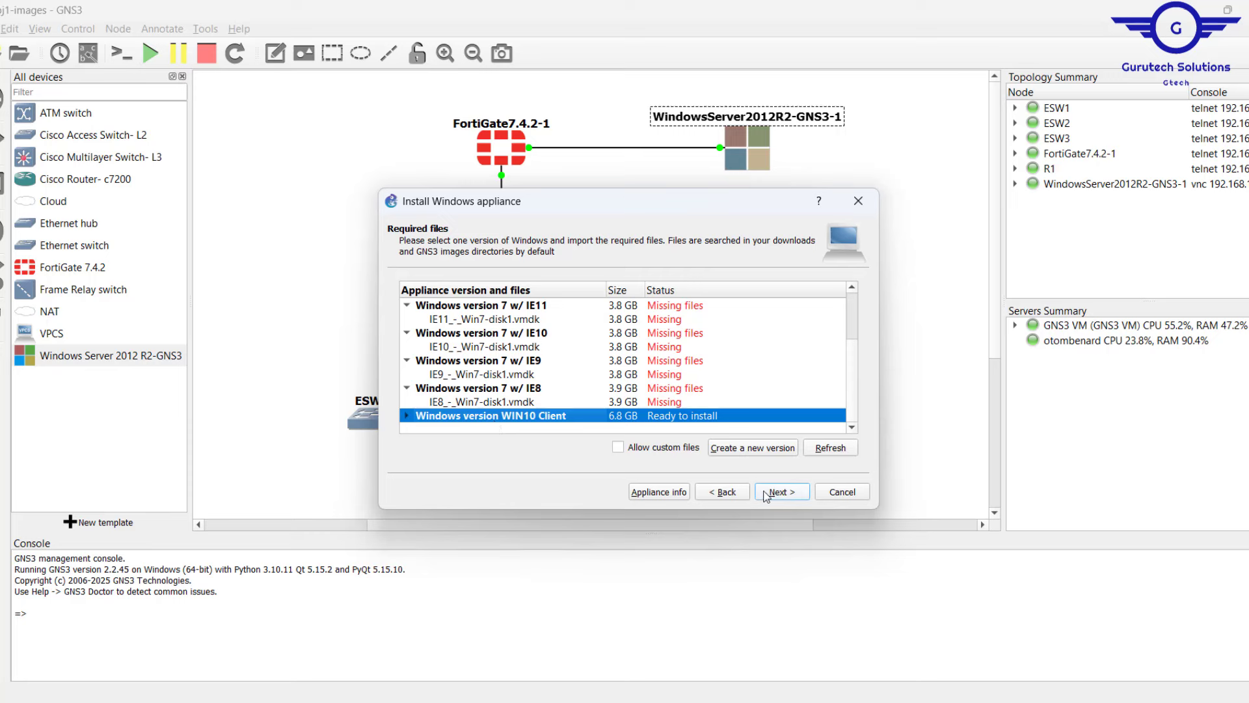
click(784, 492)
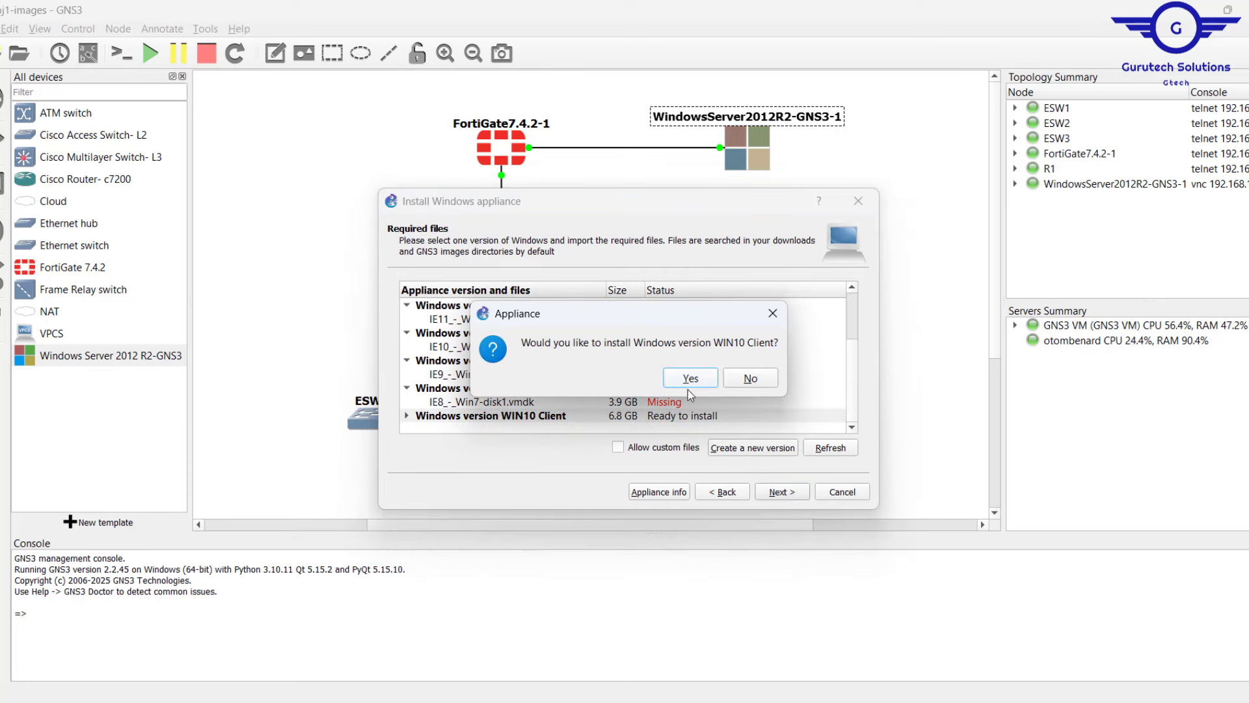
click(688, 376)
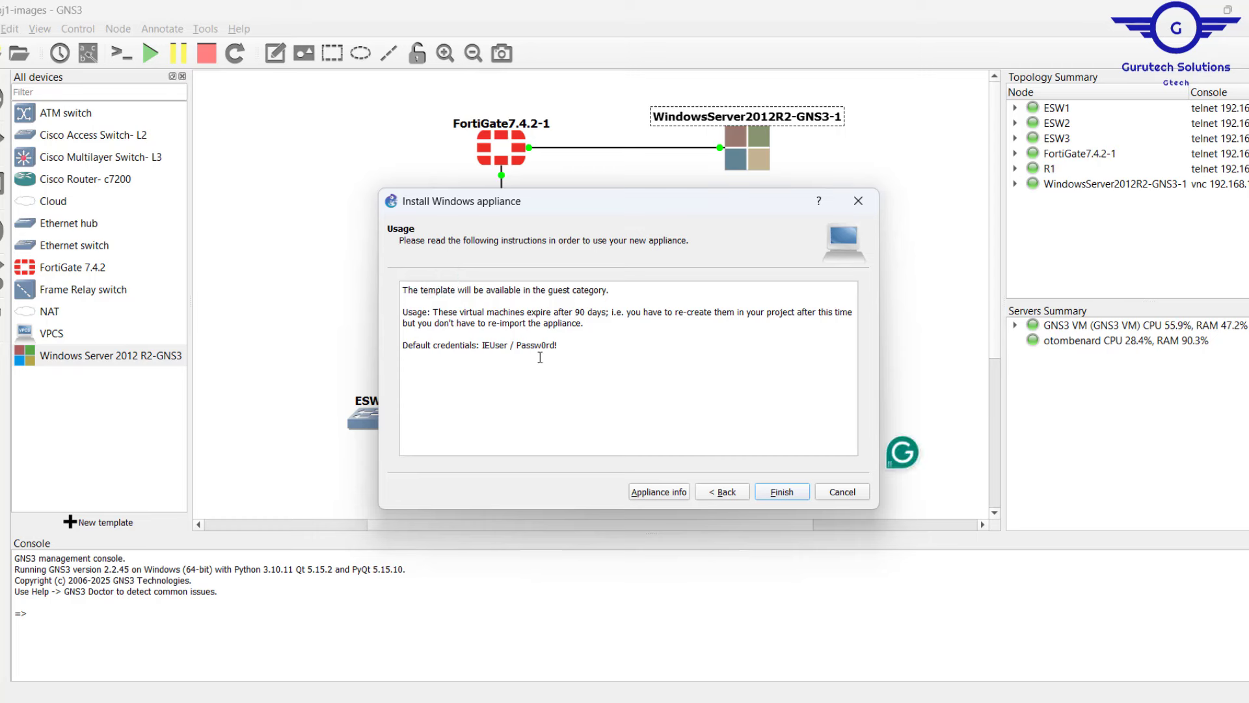
drag(557, 346, 480, 341)
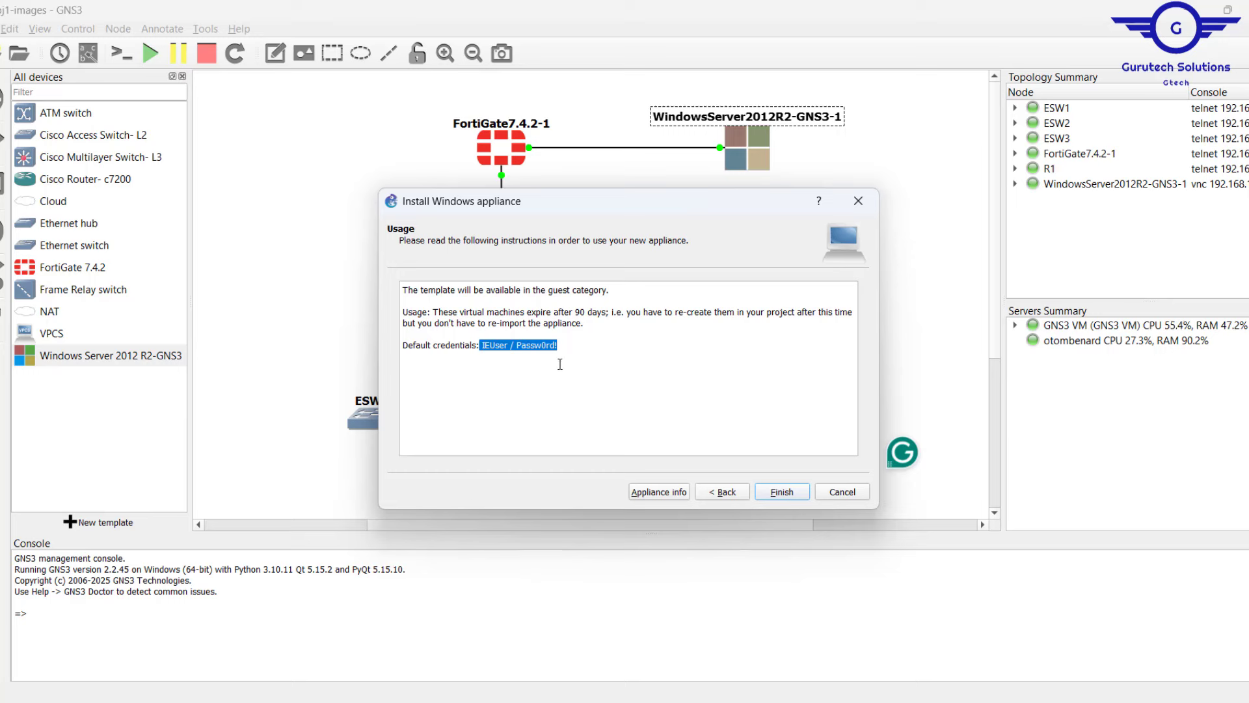
click(783, 490)
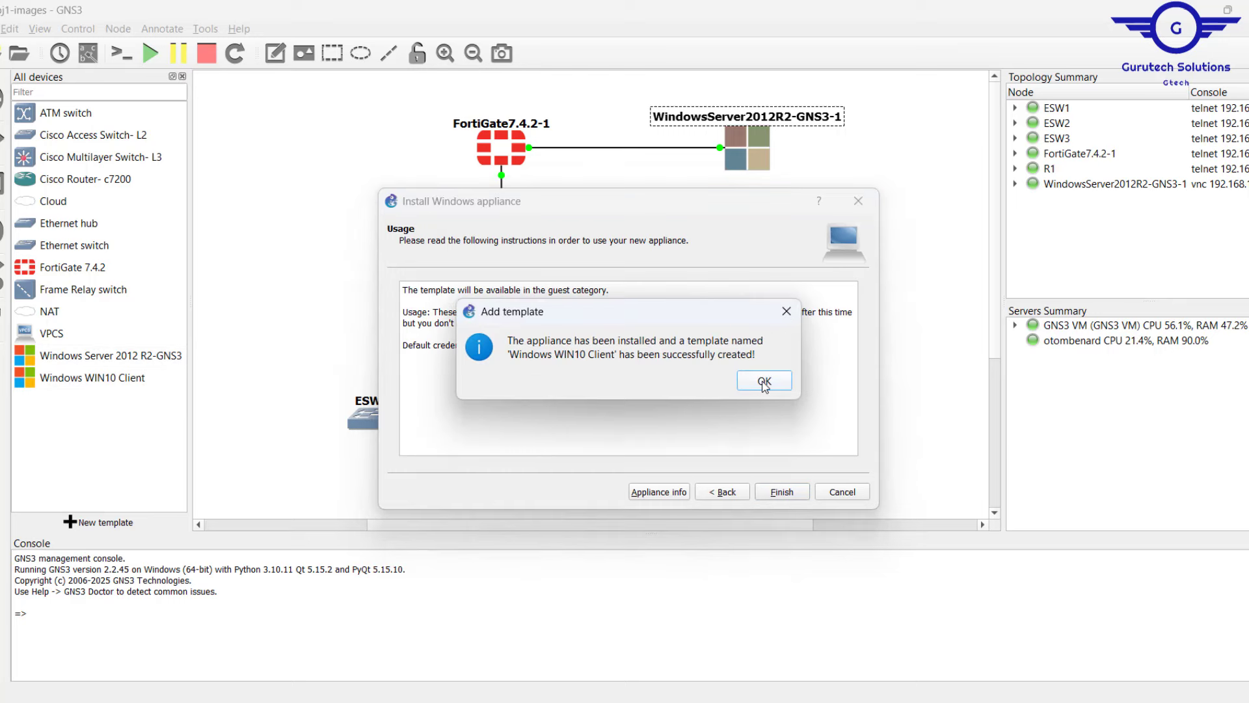
click(765, 381)
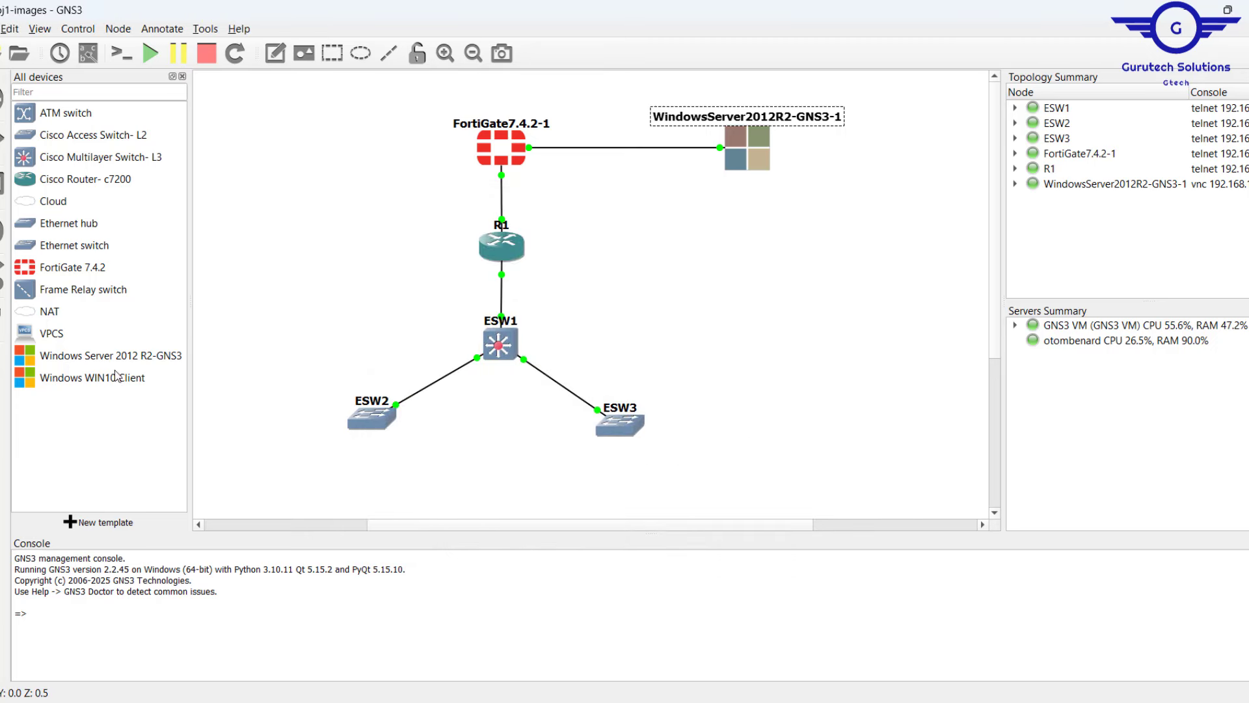
Add a Windows WIN10 Client node beside ESW3 in the topology and link it to ESW3's FastEthernet0/1 port.
drag(58, 381, 823, 429)
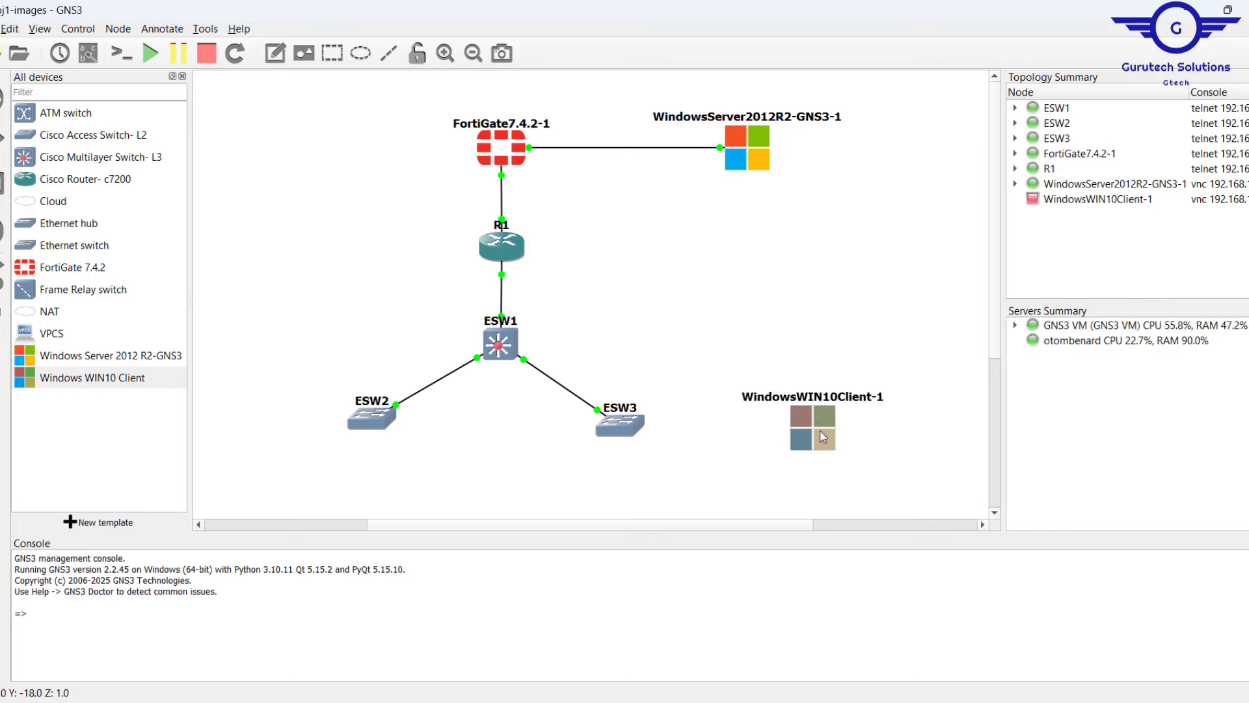
click(5, 319)
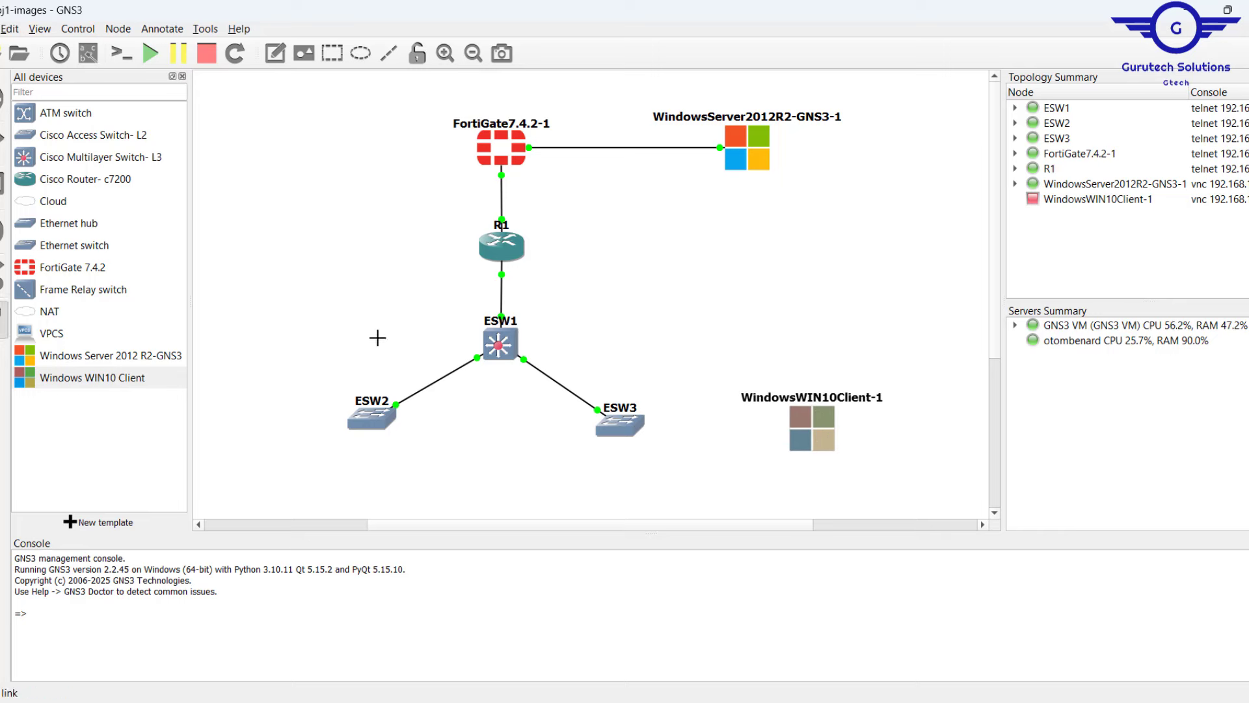
click(618, 426)
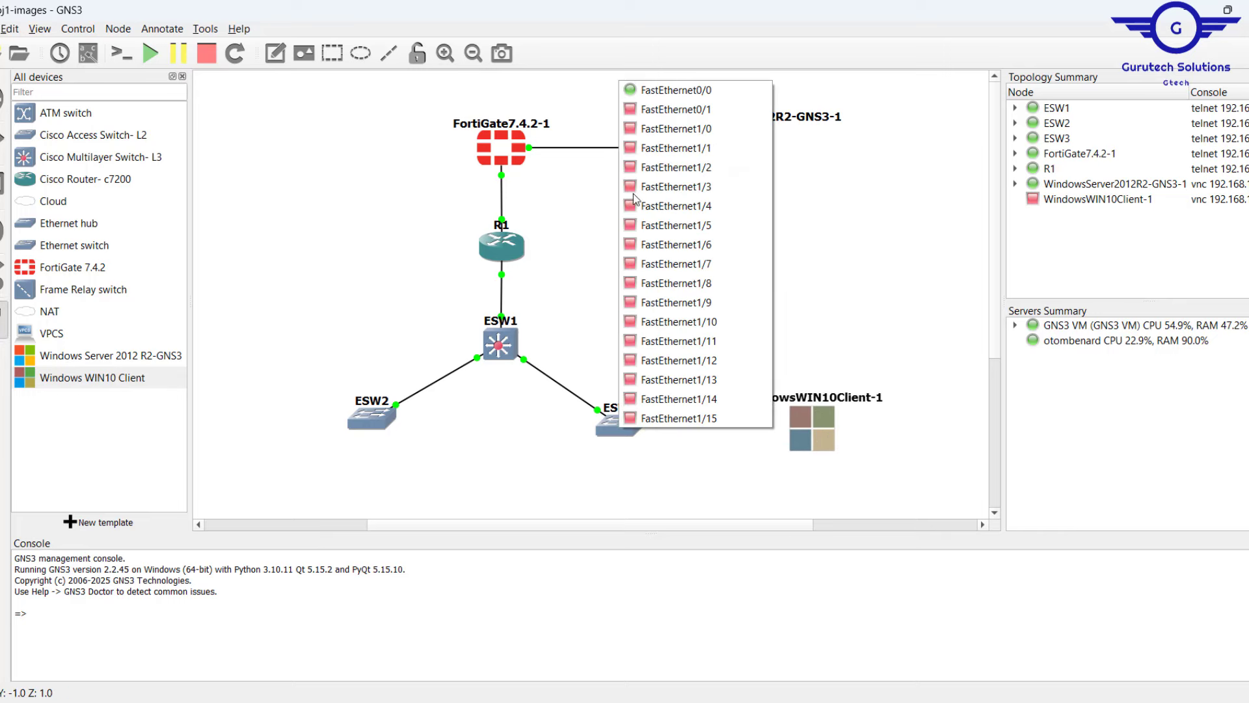
click(677, 110)
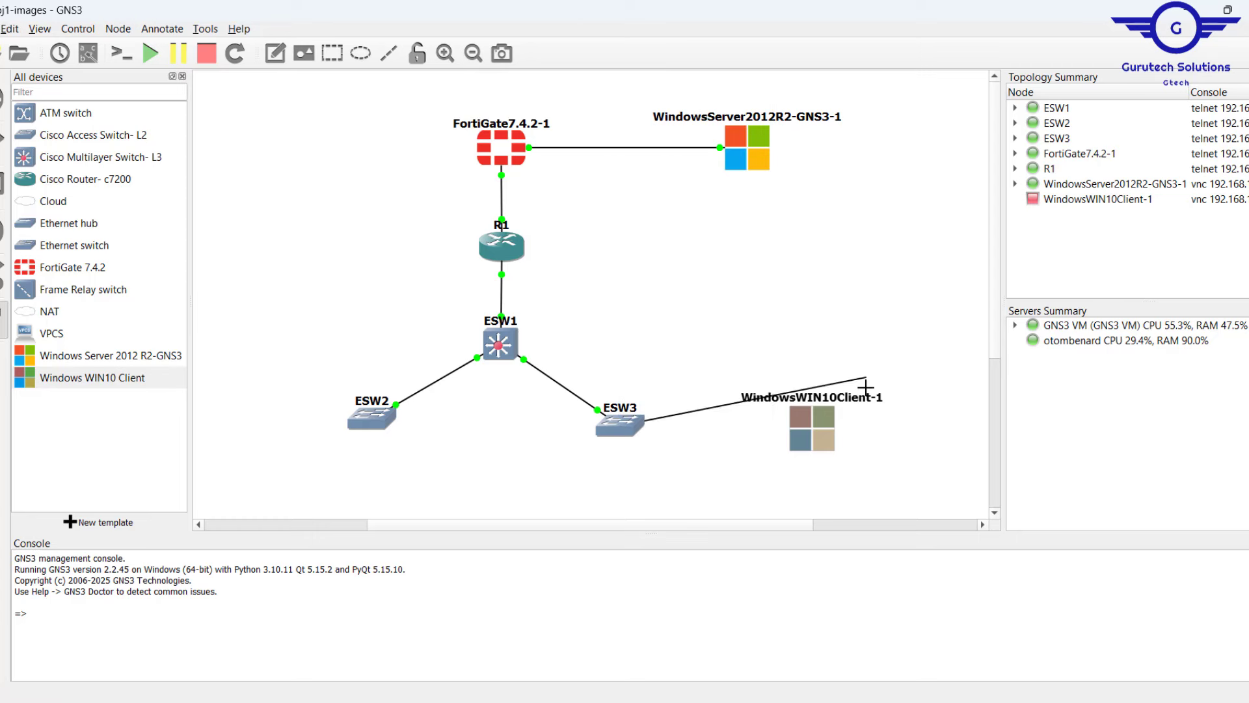
click(822, 417)
click(856, 429)
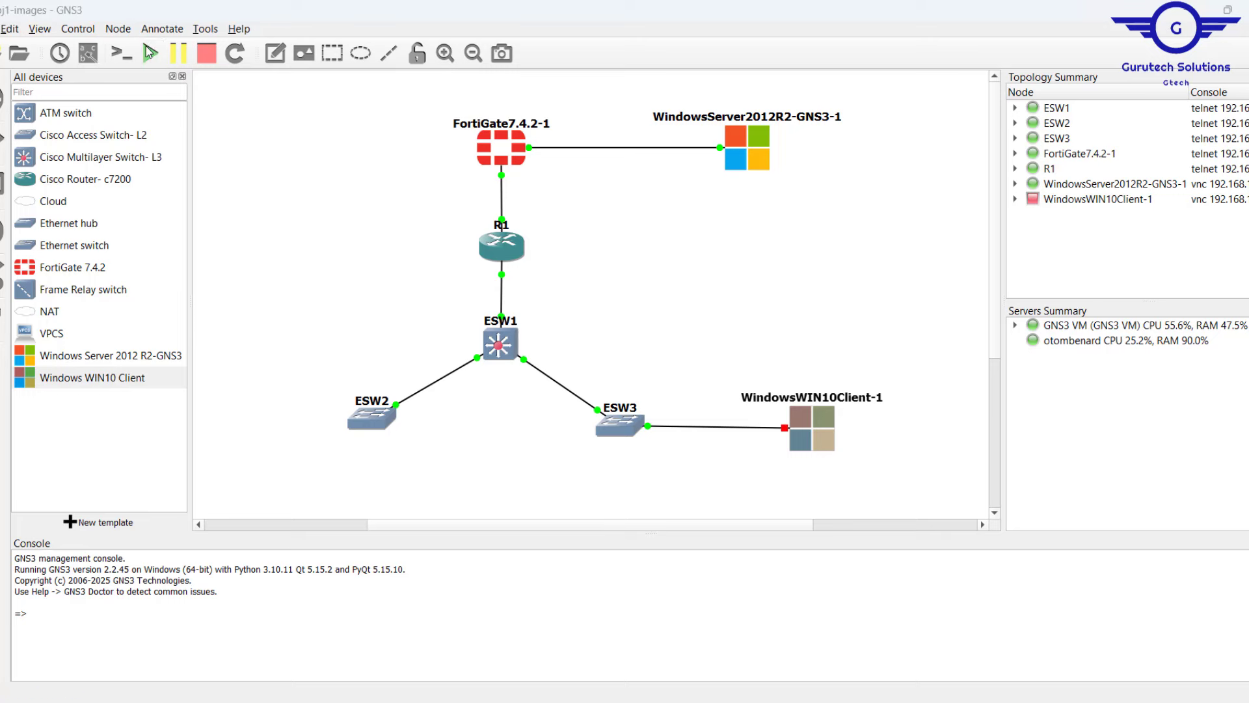
Start all the nodes, open the WindowsWIN10Client-1 console to watch Windows boot, and minimize the viewer window.
click(150, 53)
click(657, 378)
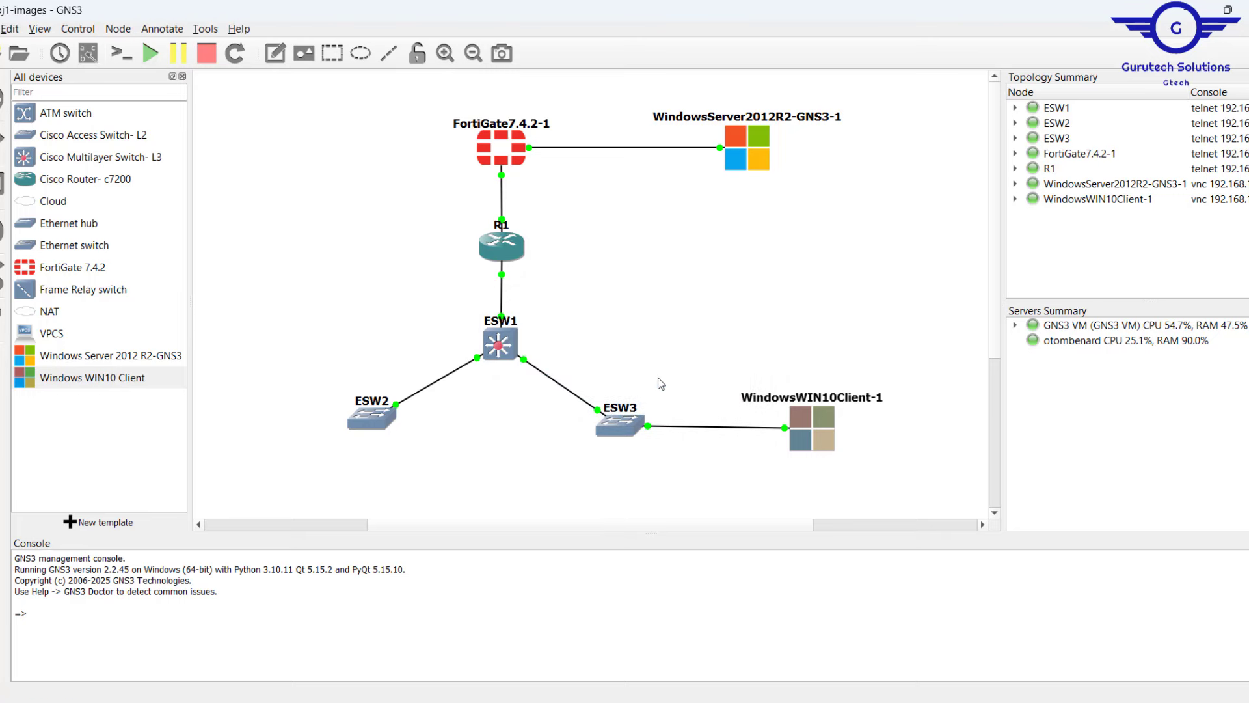
double_click(813, 436)
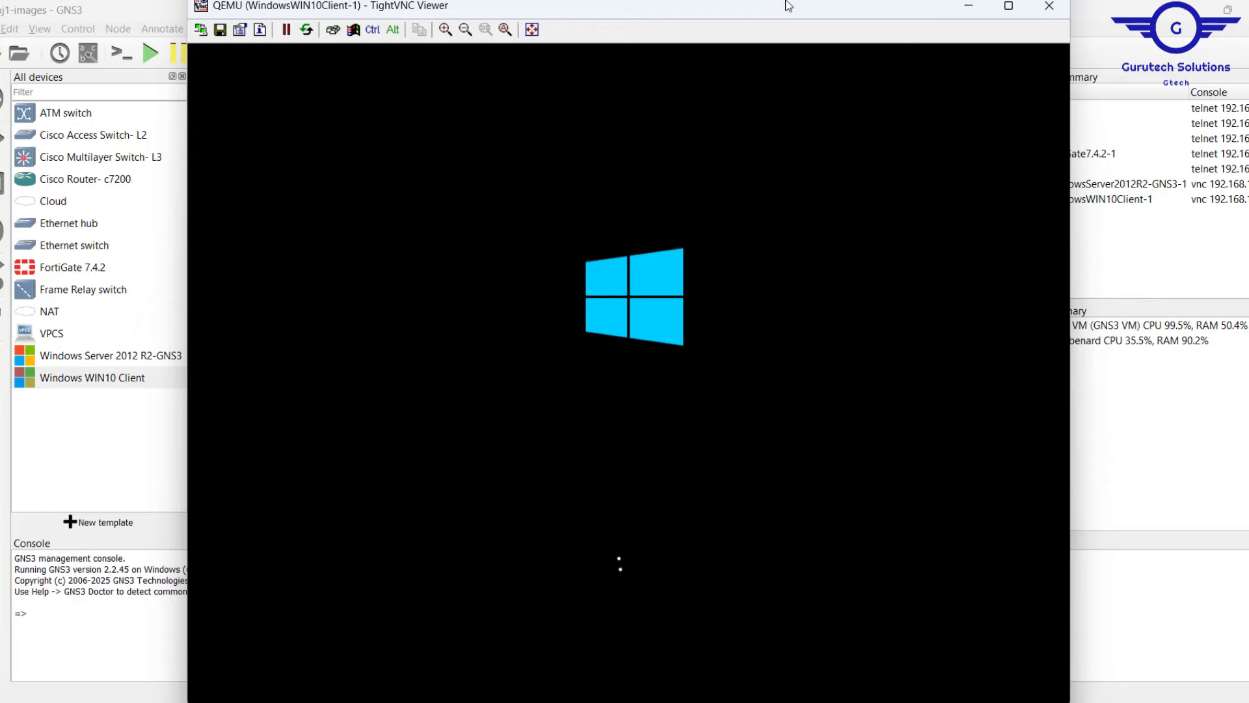
drag(779, 10, 757, 55)
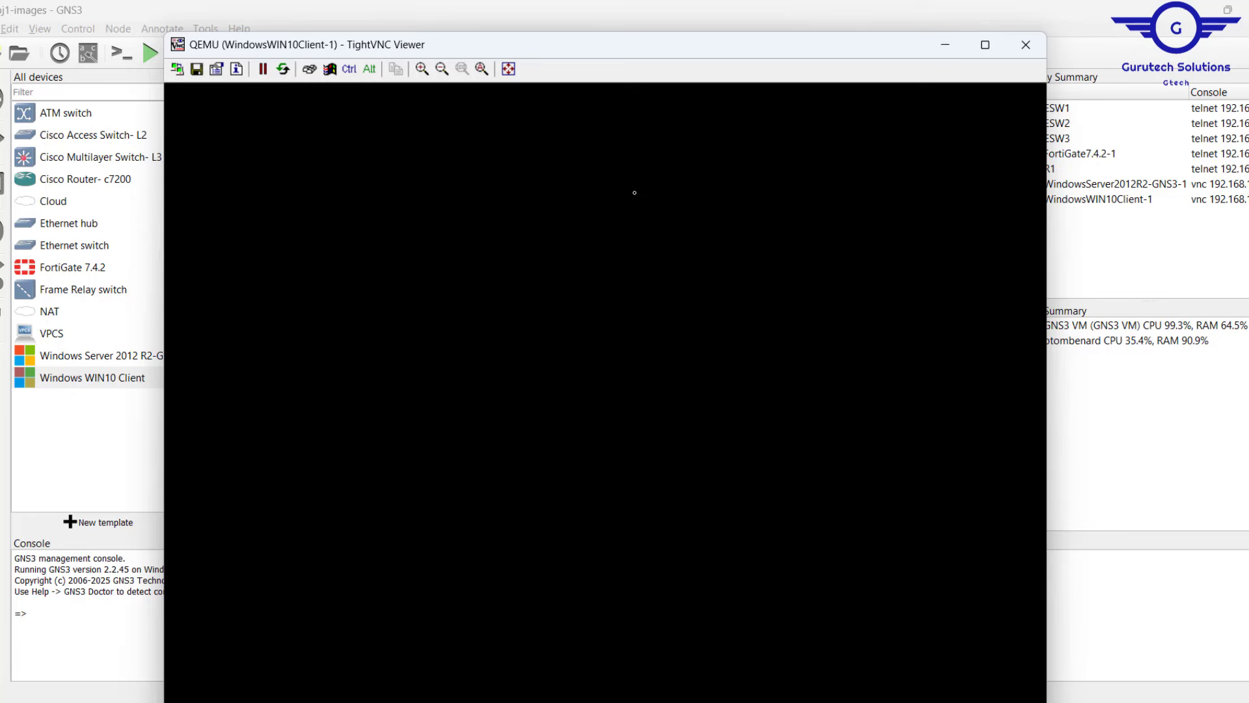
click(945, 45)
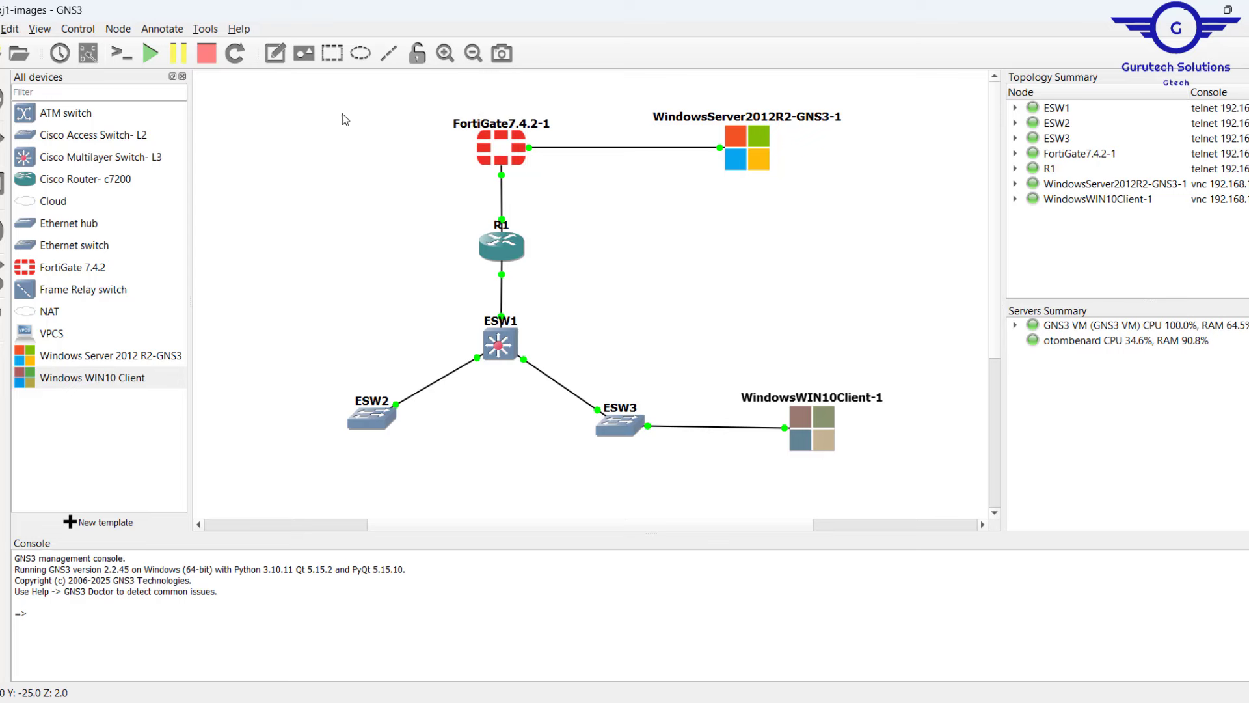
Select R1, ESW1, ESW2 and ESW3 together in the topology.
drag(274, 97, 896, 489)
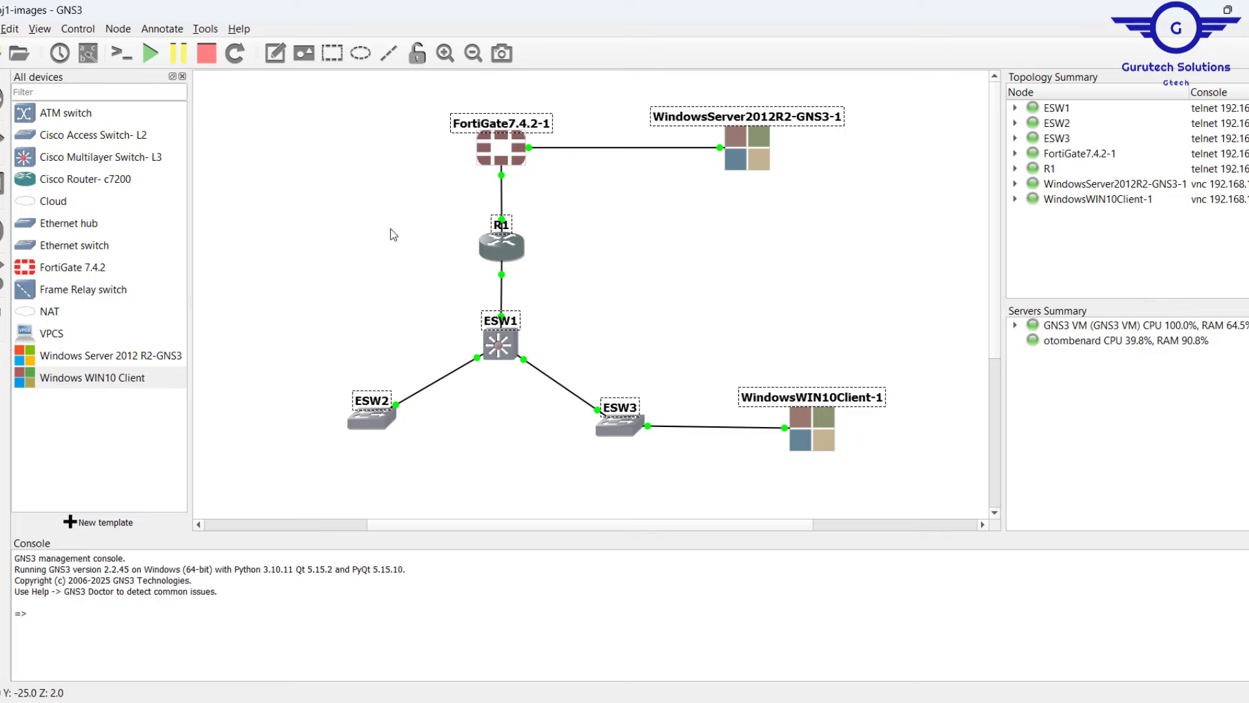
drag(391, 228, 662, 501)
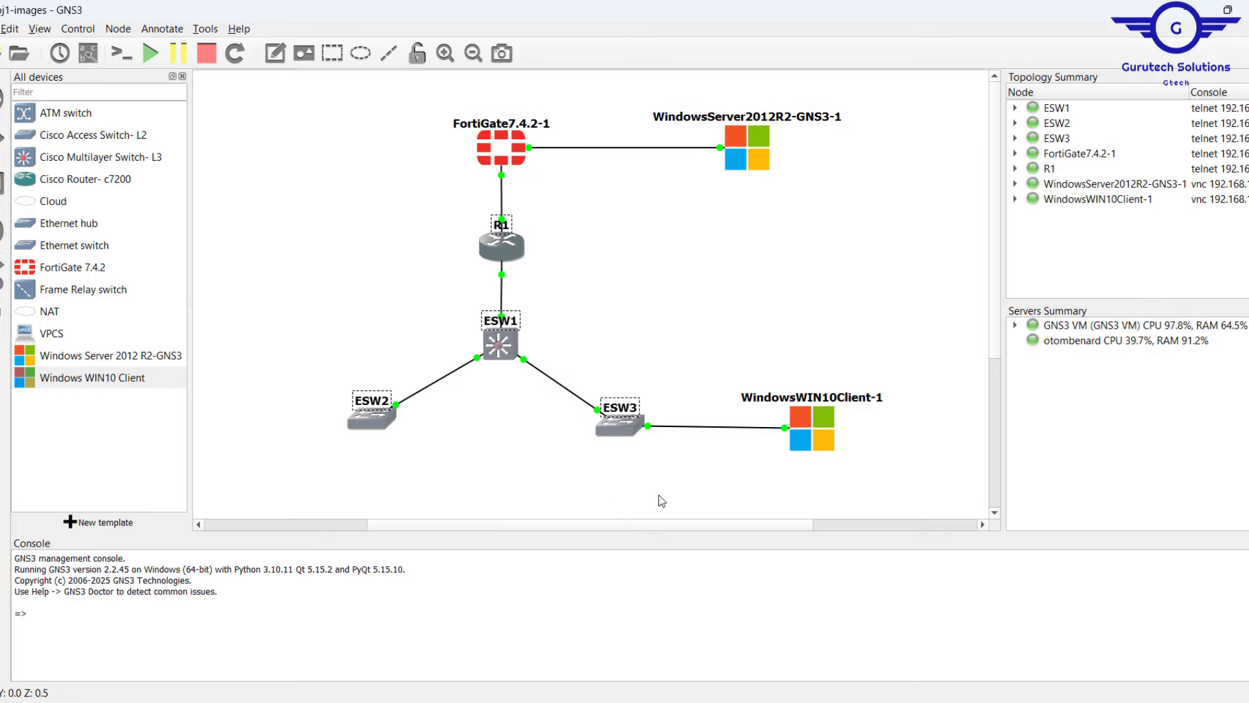